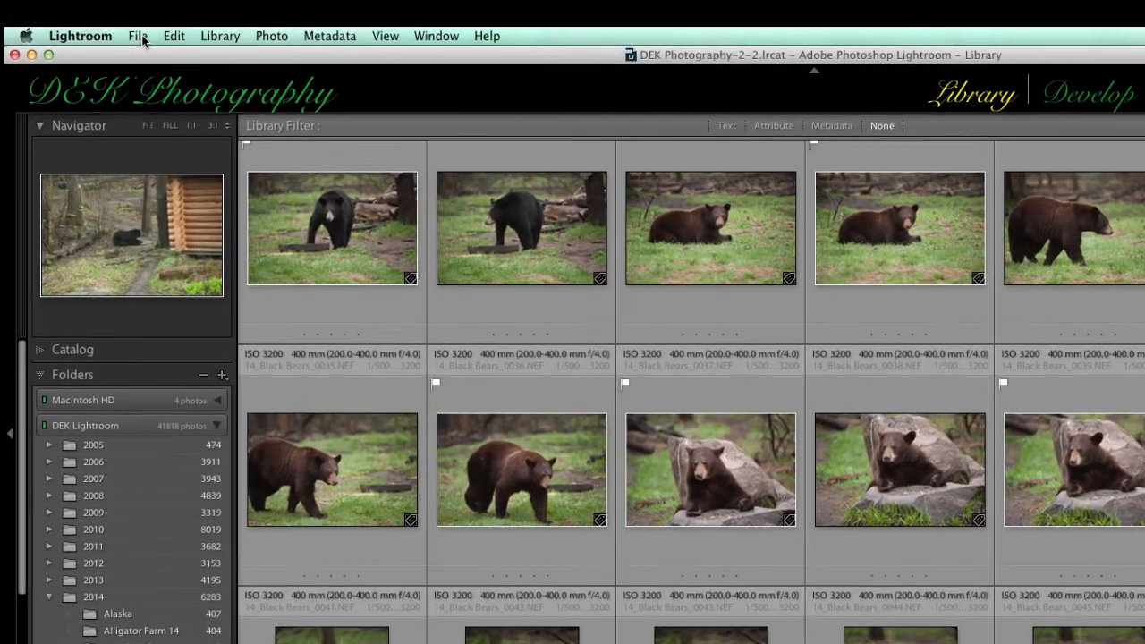
{"action": "left_click", "coordinate": [115, 46]}
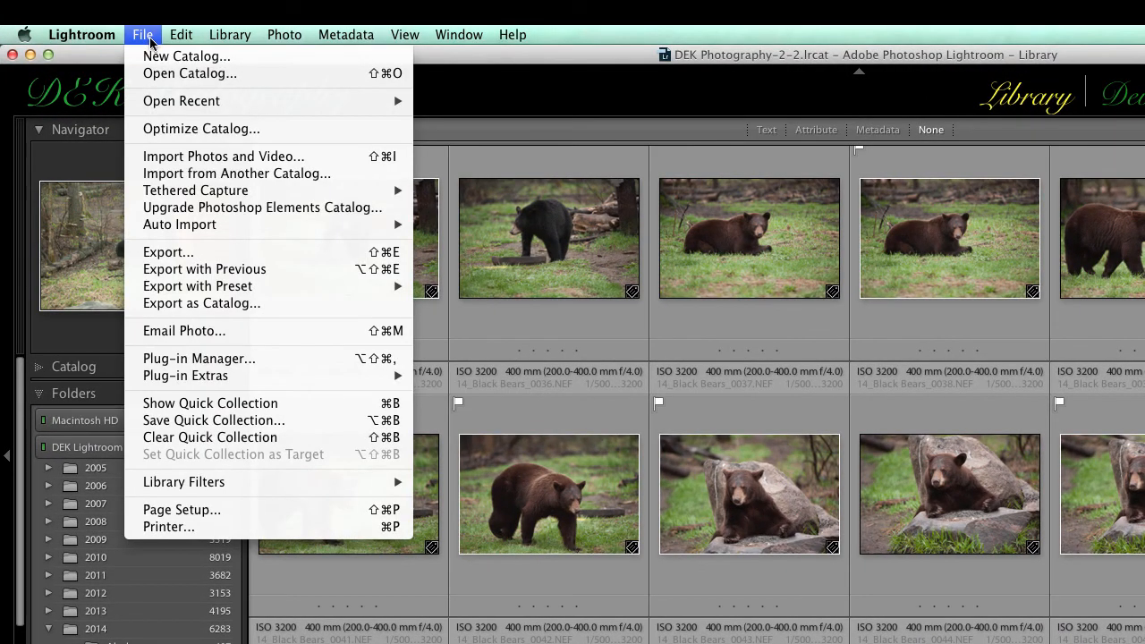
{"action": "left_click", "coordinate": [165, 60]}
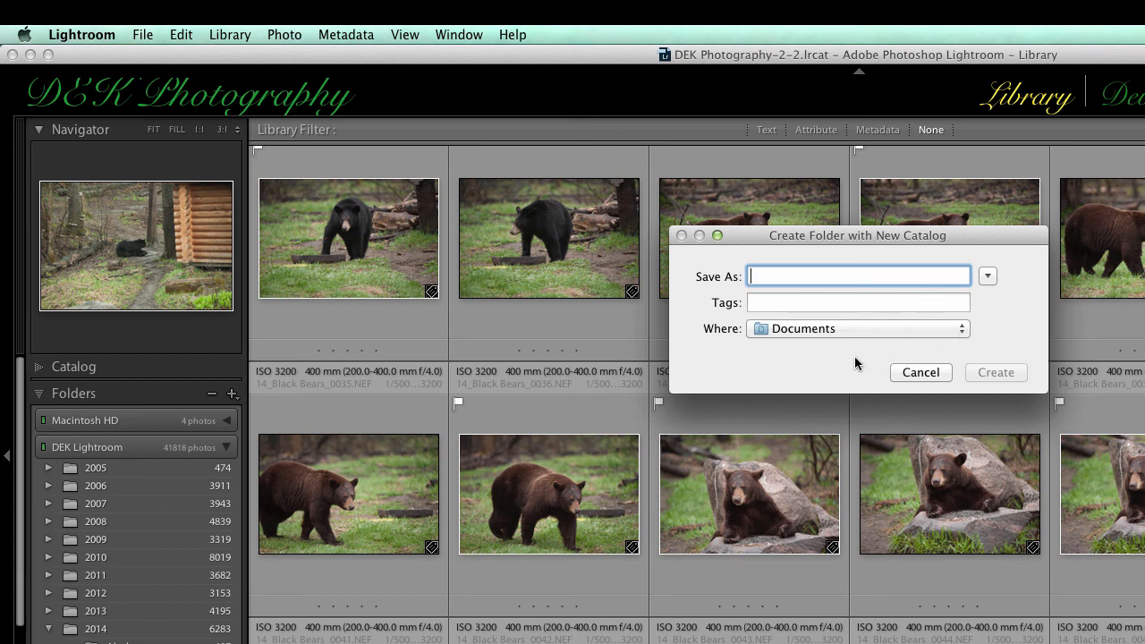
{"action": "left_click", "coordinate": [920, 372]}
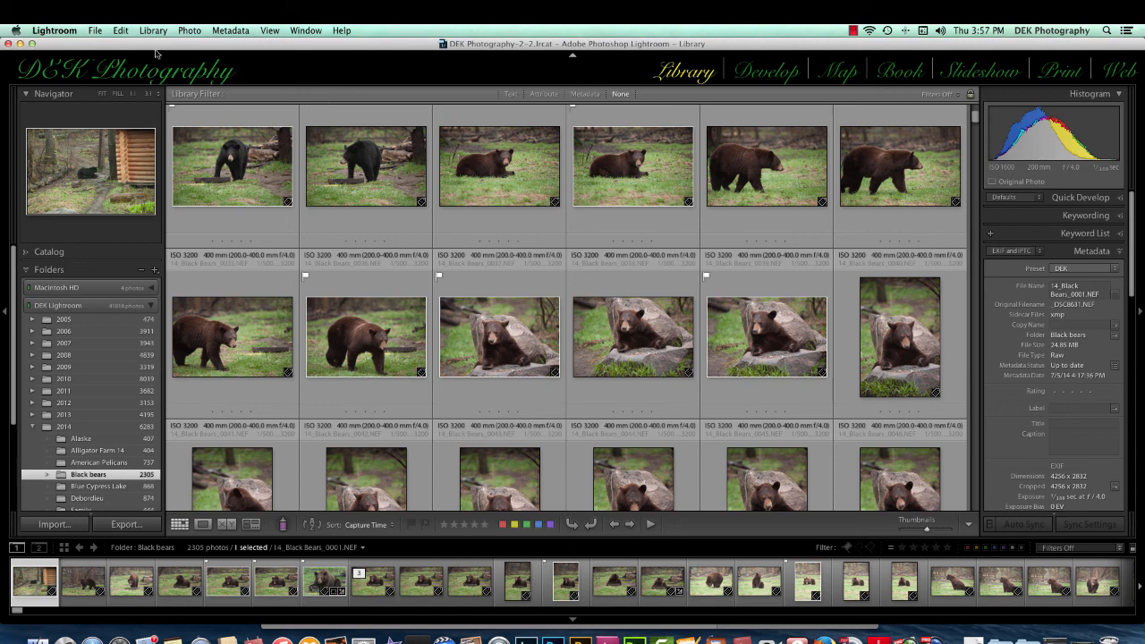
{"action": "left_click", "coordinate": [97, 32]}
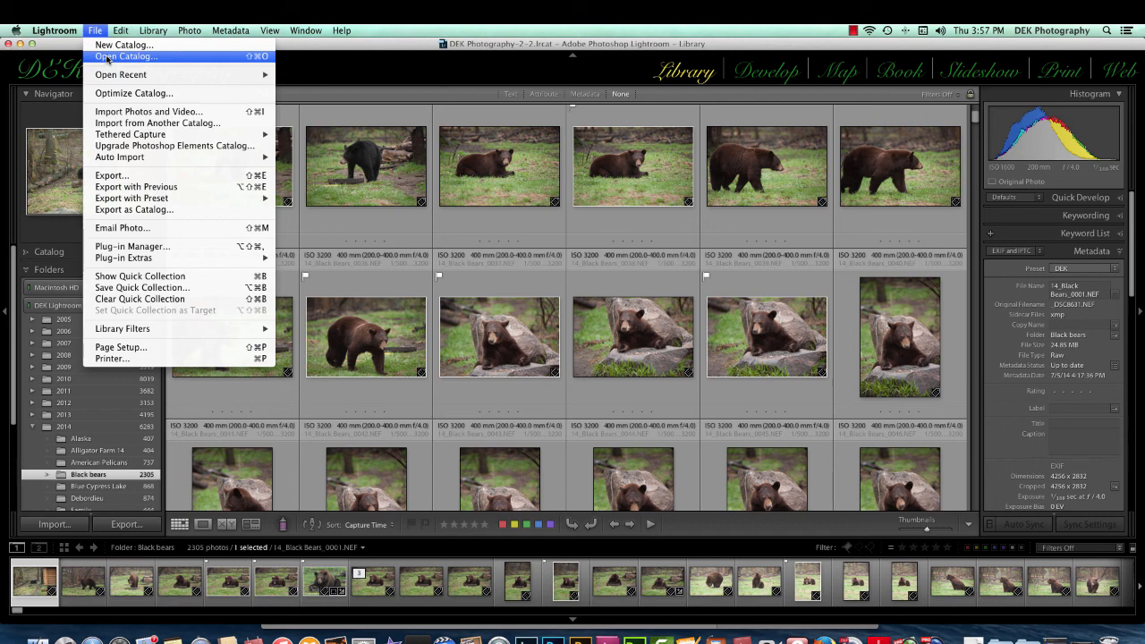
{"action": "mouse_move", "coordinate": [229, 31]}
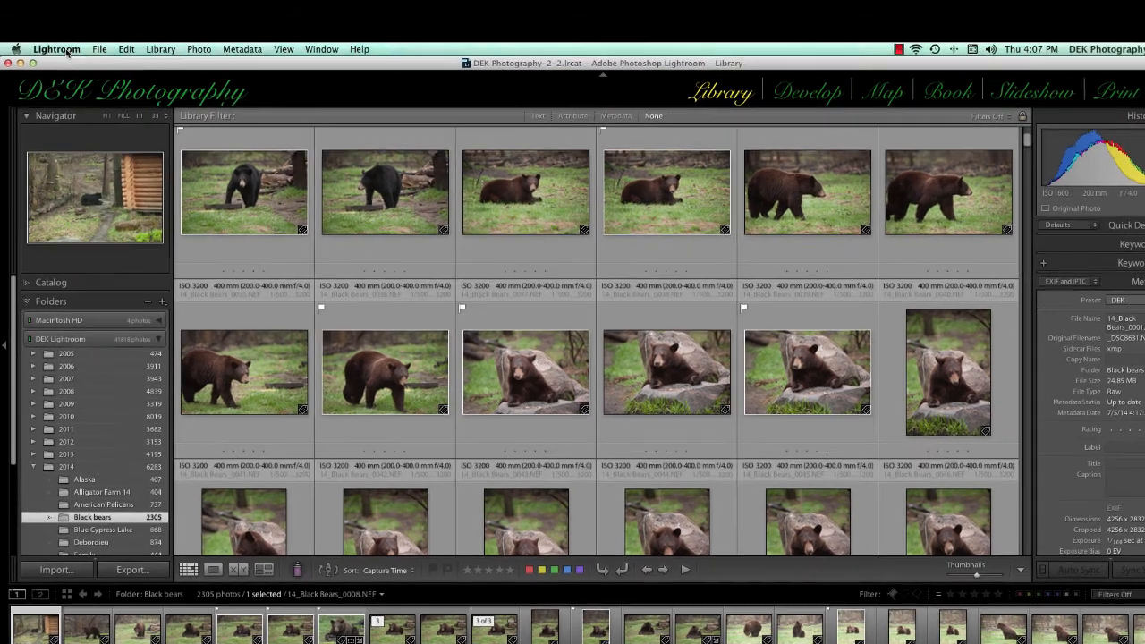
- In Catalog Settings, set the catalog backup to every time Lightroom exits and show the metadata options
{"action": "left_click", "coordinate": [62, 50]}
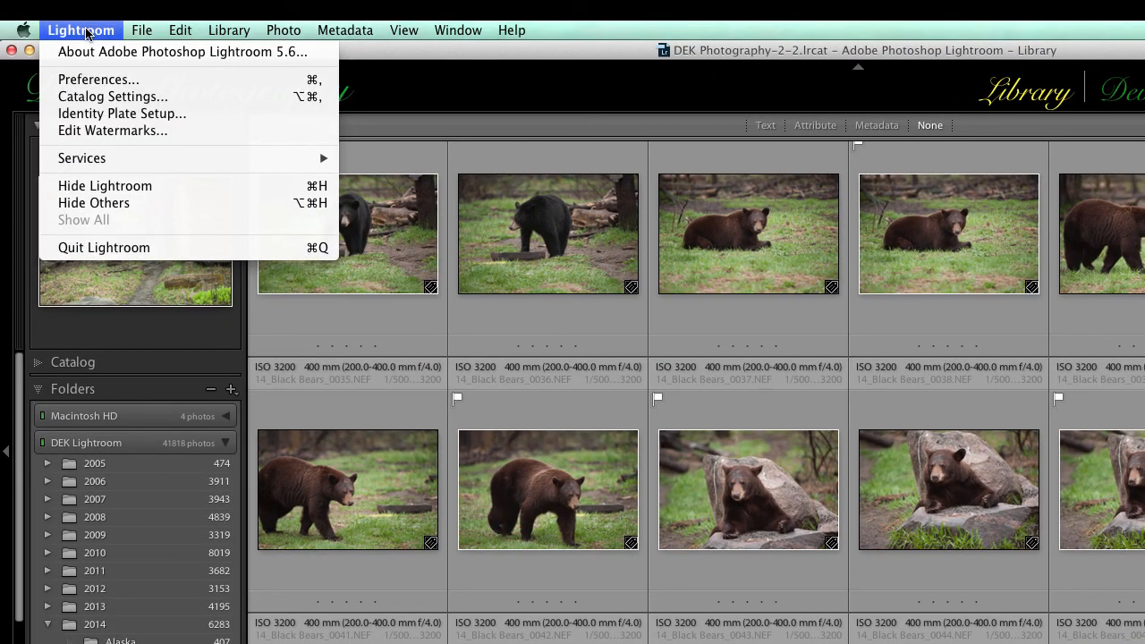
{"action": "mouse_move", "coordinate": [185, 36]}
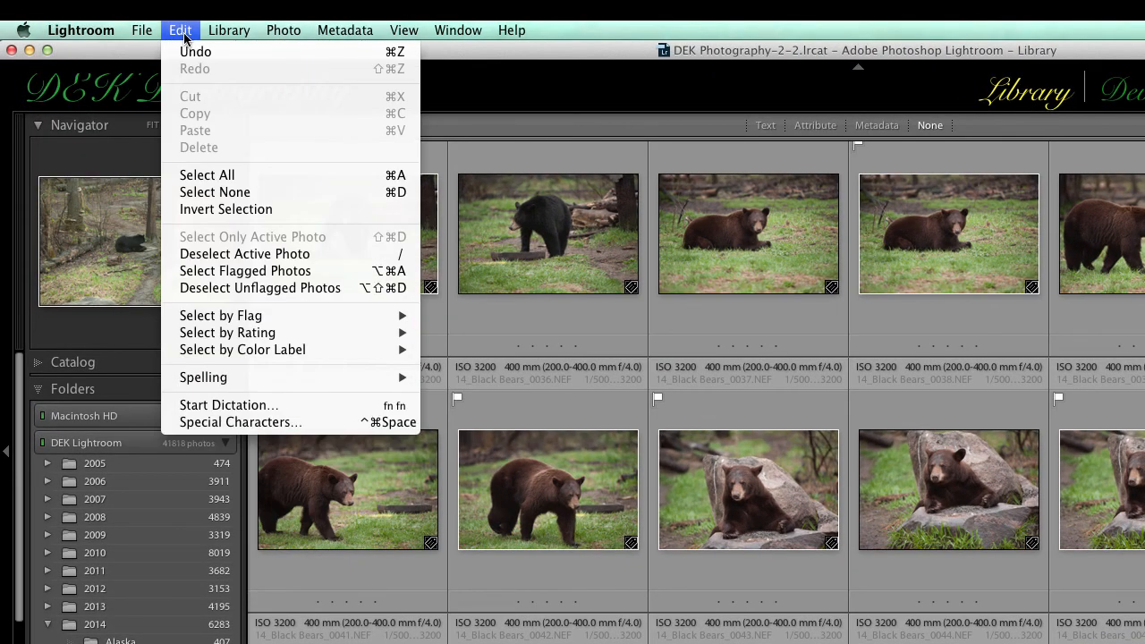
{"action": "mouse_move", "coordinate": [89, 35]}
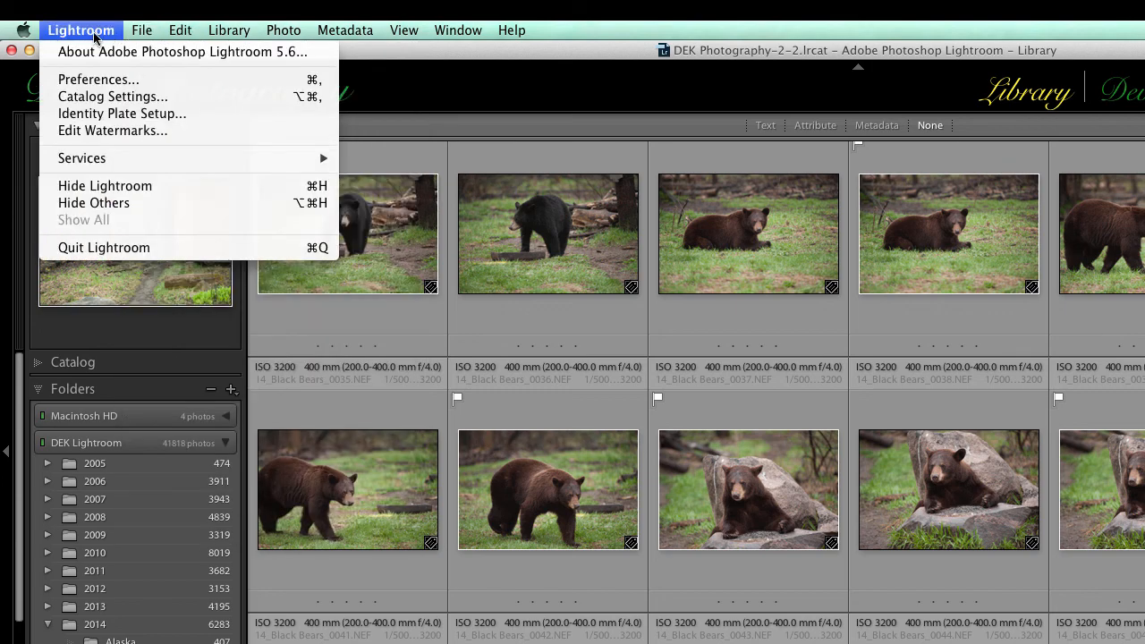
{"action": "left_click", "coordinate": [112, 97]}
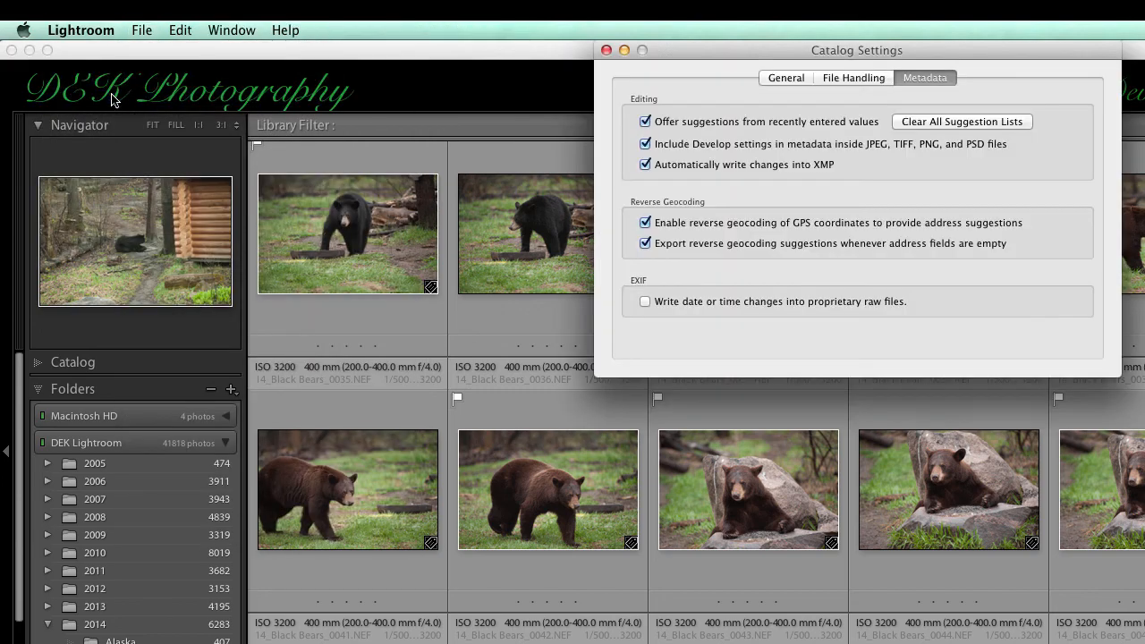
{"action": "left_click", "coordinate": [783, 79]}
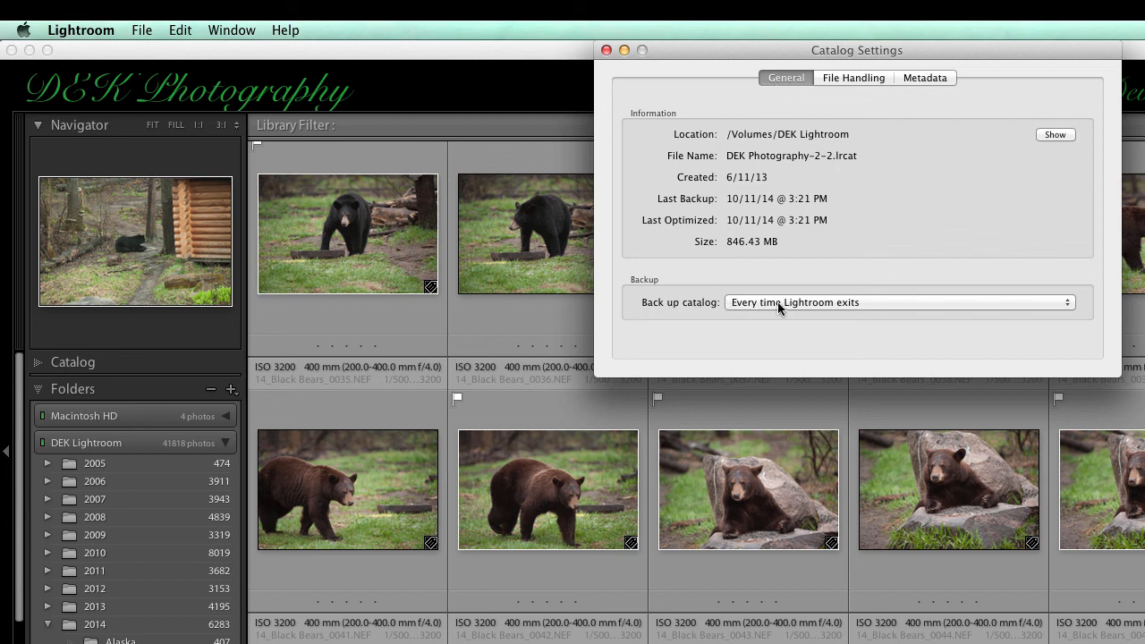
{"action": "left_click", "coordinate": [1067, 302]}
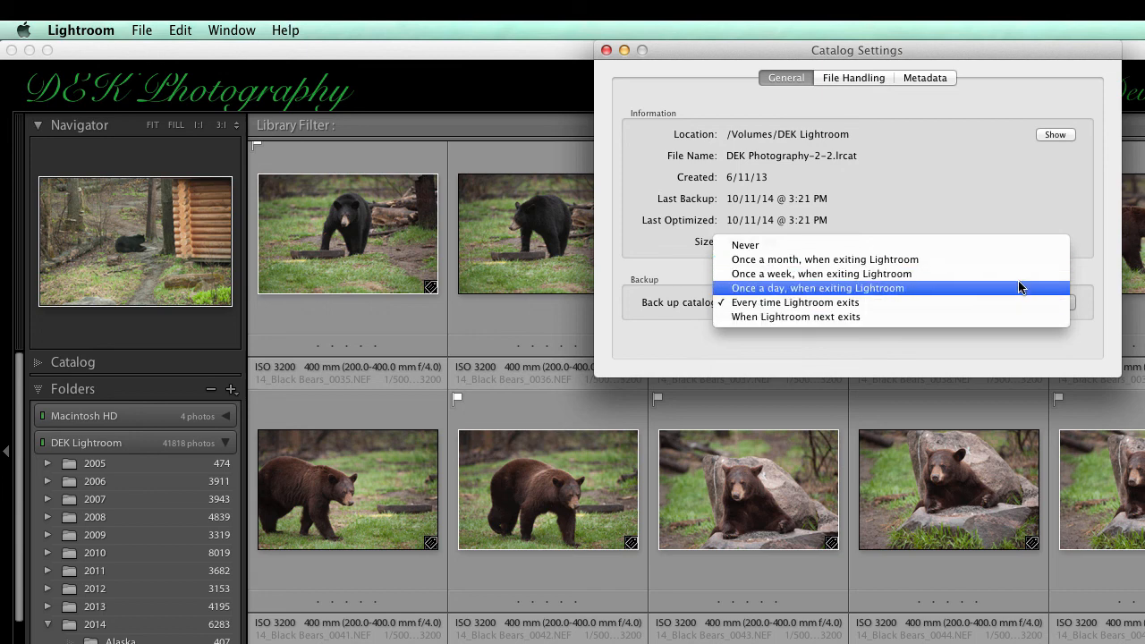
{"action": "left_click", "coordinate": [839, 304]}
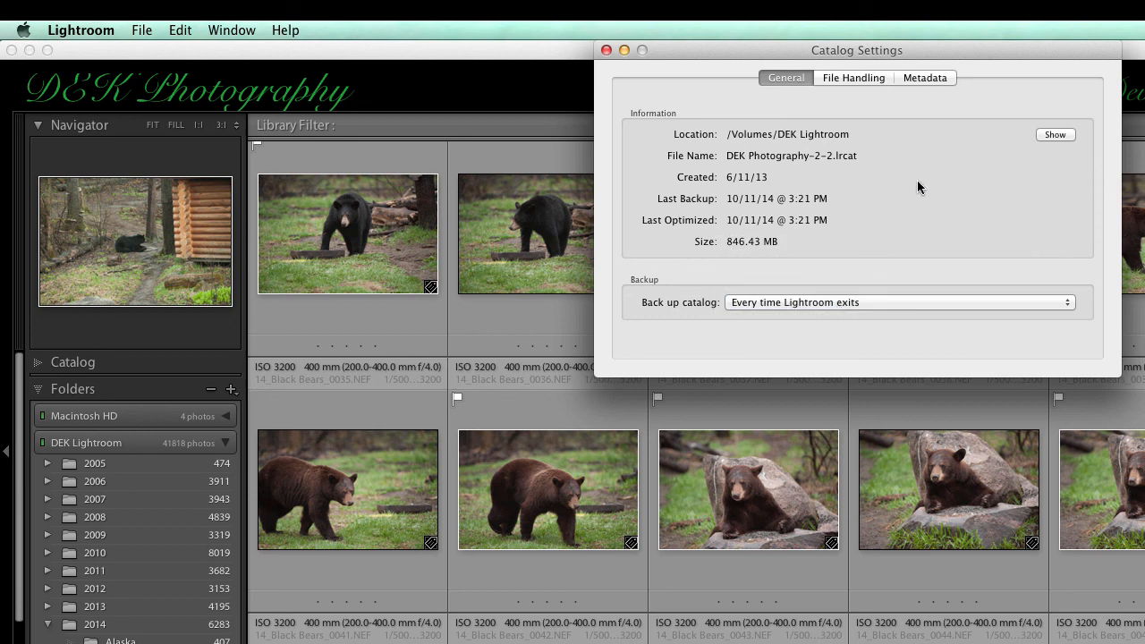
{"action": "left_click", "coordinate": [922, 77]}
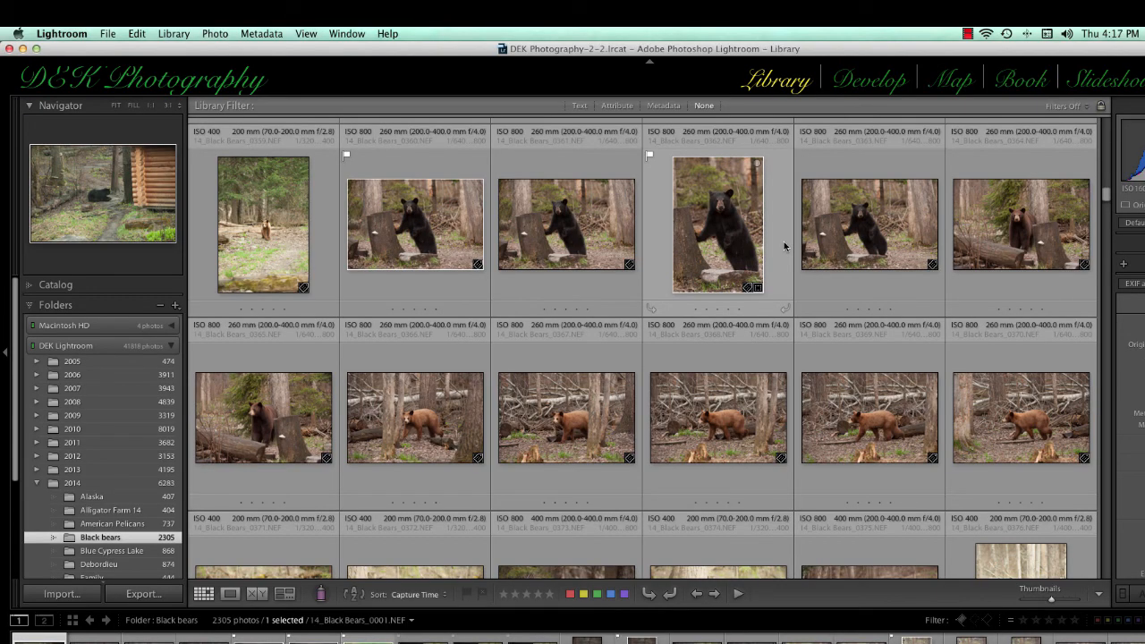
- In the general preferences, enable selecting the "Current/Previous Import" collection during import
{"action": "left_click", "coordinate": [62, 36]}
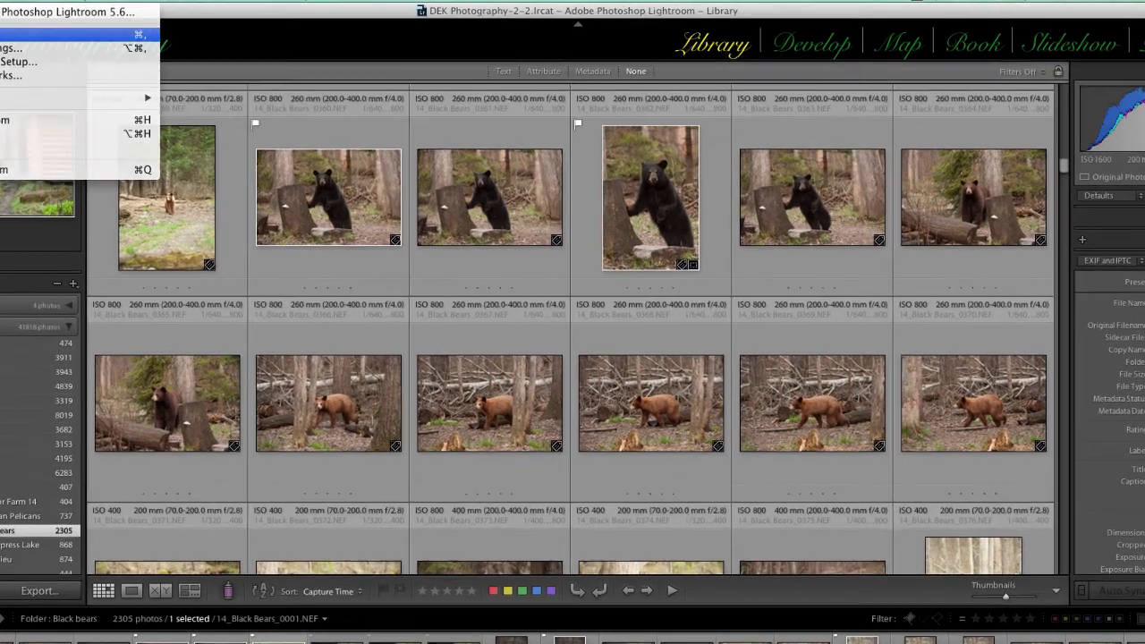
{"action": "left_click", "coordinate": [75, 70]}
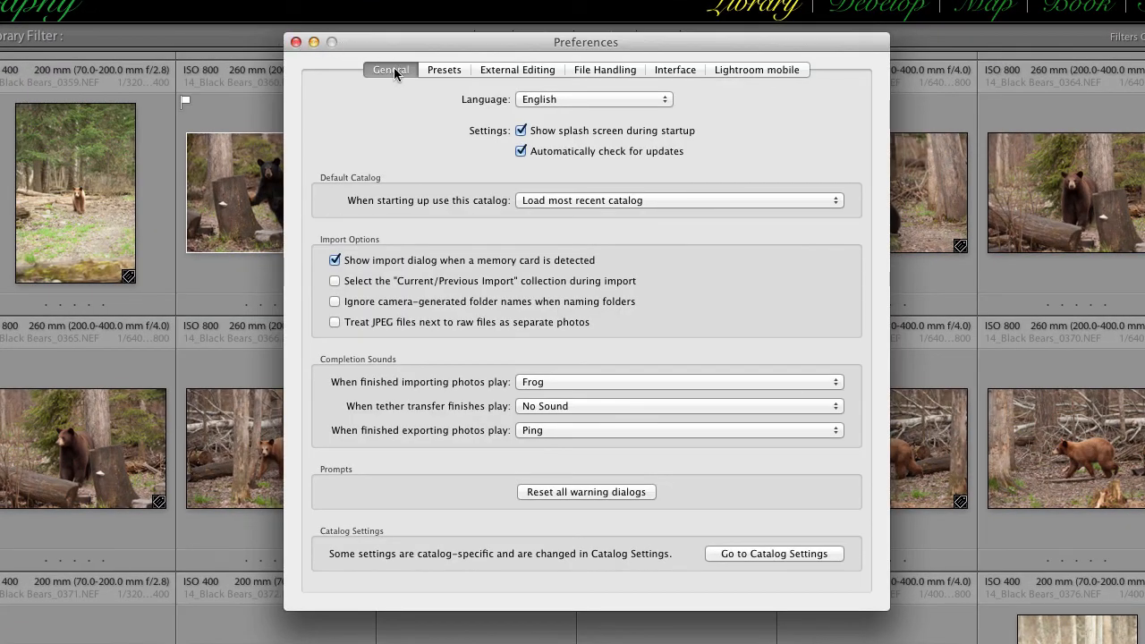
{"action": "left_click", "coordinate": [335, 282]}
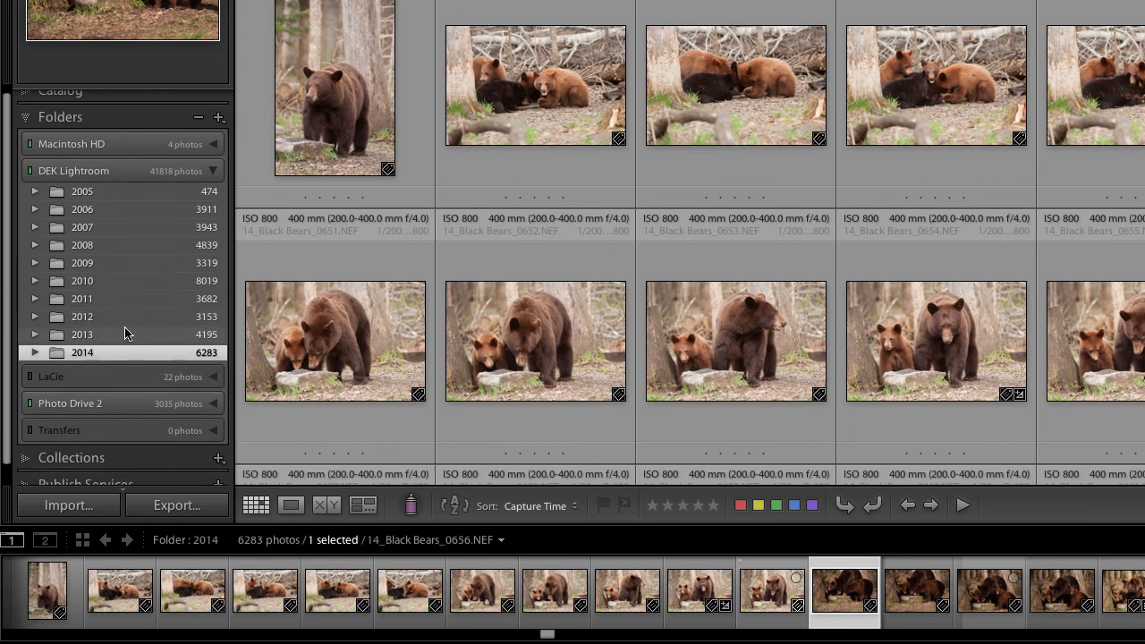
- Expand the 2014 folder and open the filename template editor for renaming the selected photo
{"action": "left_click", "coordinate": [35, 352]}
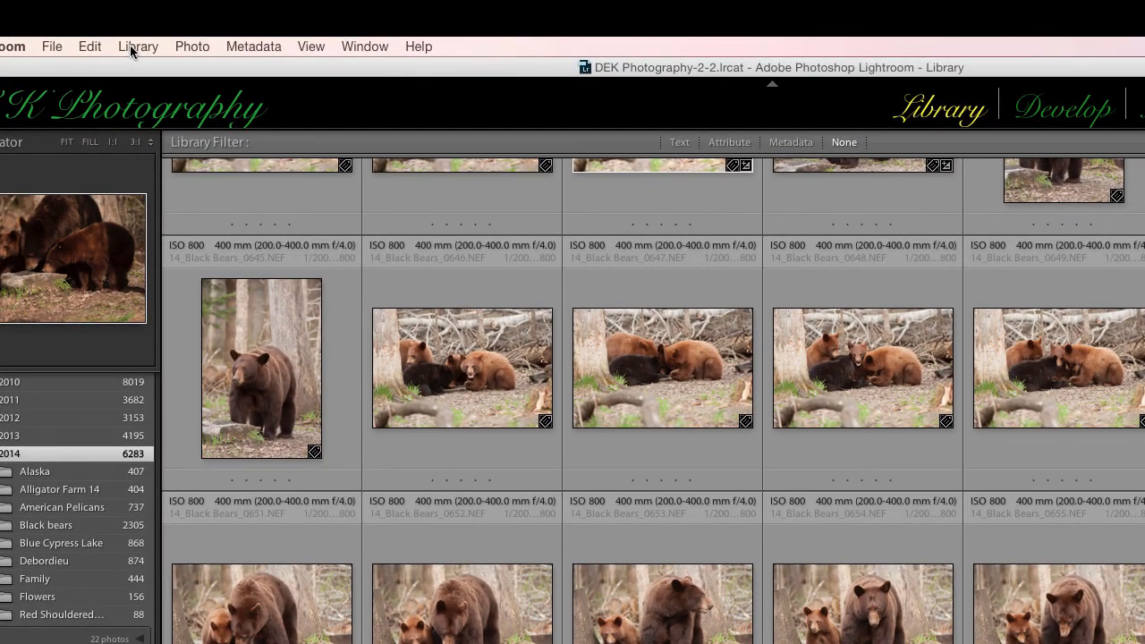
{"action": "left_click", "coordinate": [130, 46]}
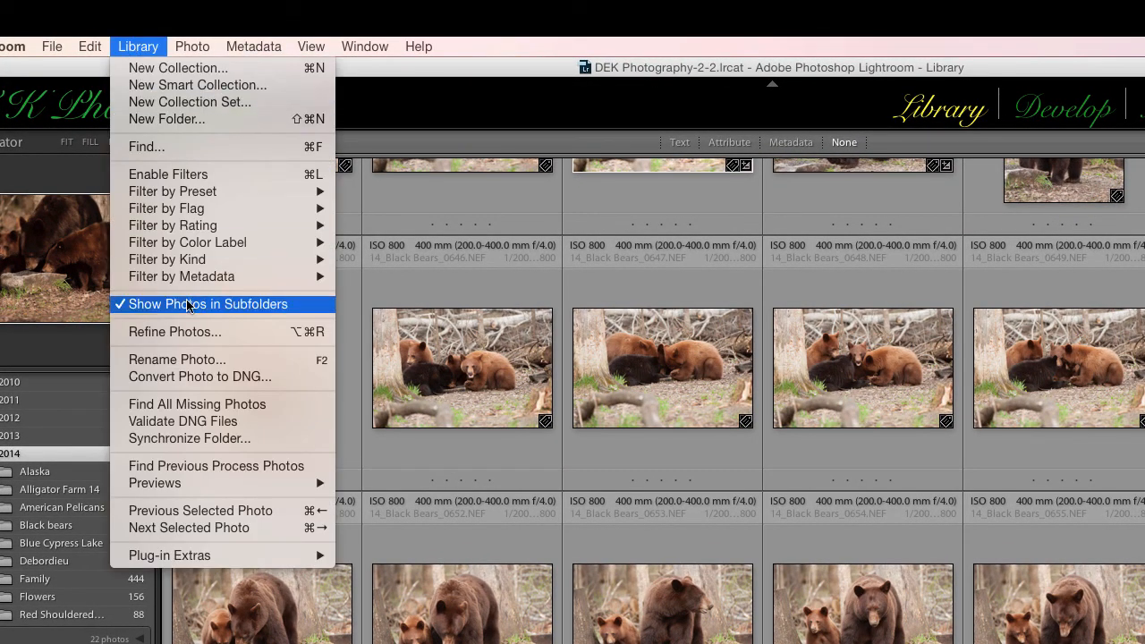
{"action": "left_click", "coordinate": [176, 359]}
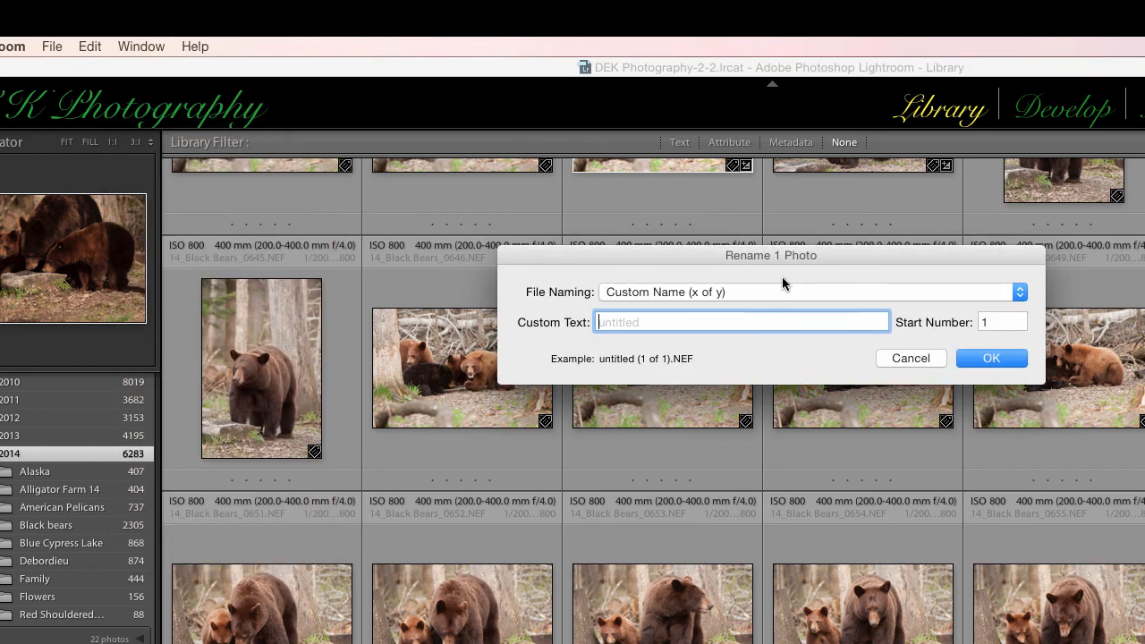
{"action": "left_click", "coordinate": [1020, 294]}
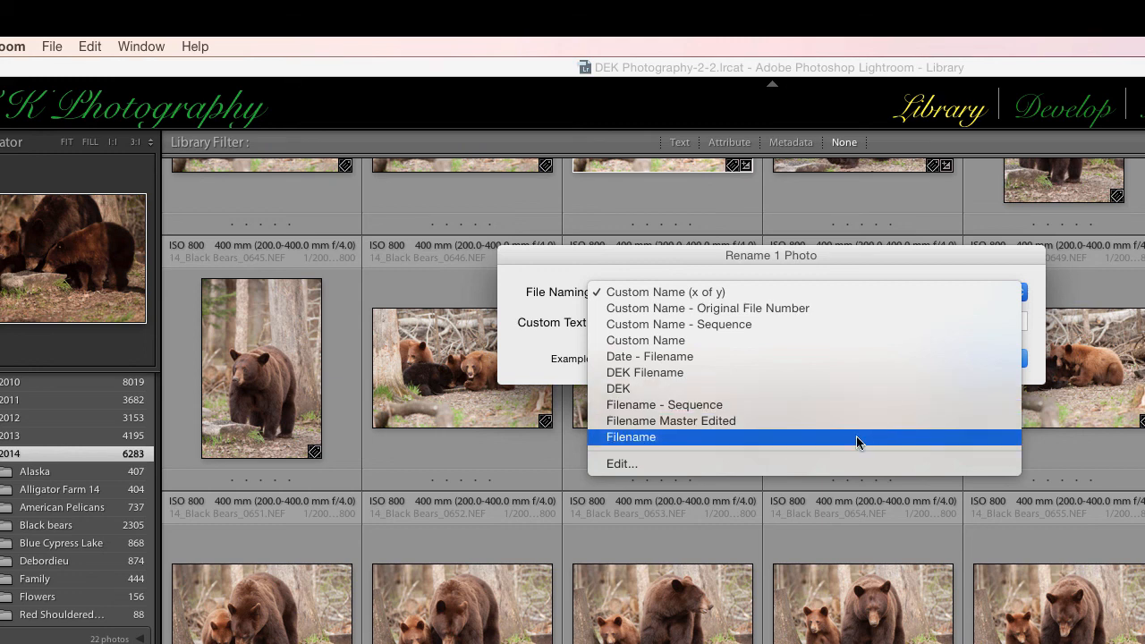
{"action": "left_click", "coordinate": [617, 465]}
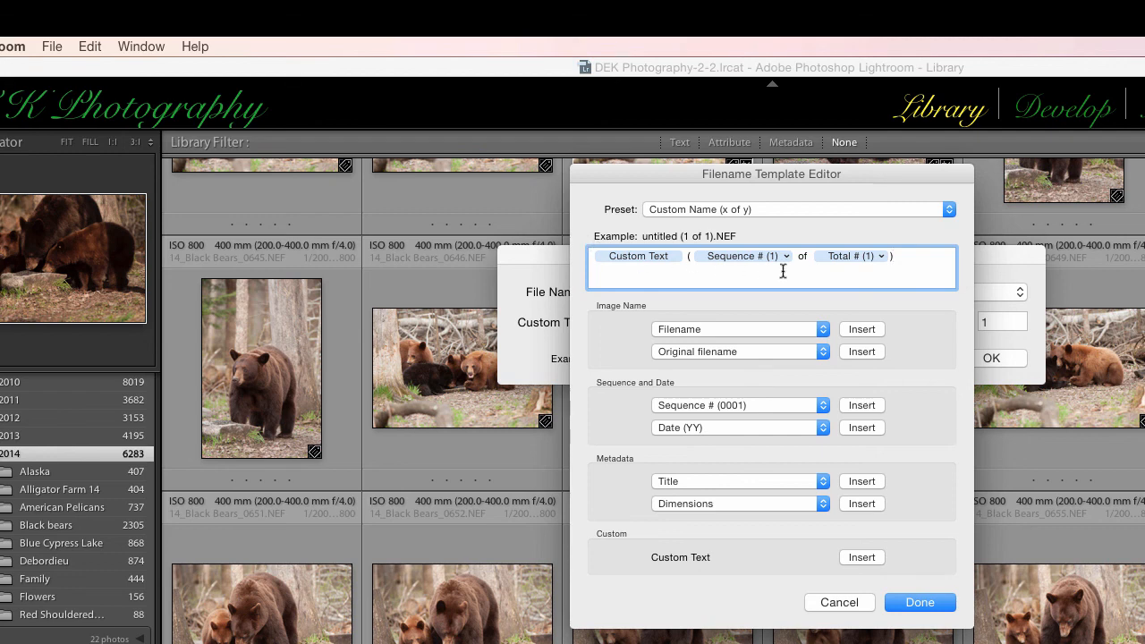
- Clear all tokens and text from the Custom Name (x of y) filename template
{"action": "key", "text": "BackSpace"}
{"action": "key", "text": "BackSpace"}
{"action": "key", "text": "BackSpace"}
{"action": "key", "text": "BackSpace"}
{"action": "key", "text": "BackSpace"}
{"action": "key", "text": "BackSpace"}
{"action": "key", "text": "BackSpace"}
{"action": "key", "text": "BackSpace"}
{"action": "key", "text": "BackSpace"}
{"action": "key", "text": "BackSpace"}
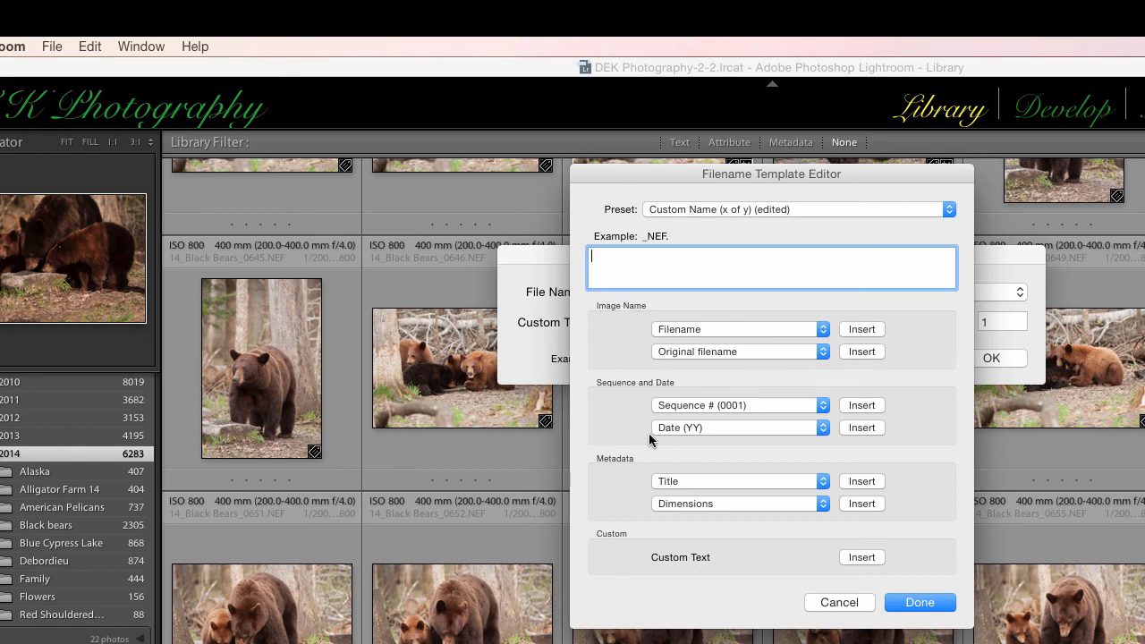
- Build the start of the filename template from a Date (YY) token, an underscore and a Custom Text token
{"action": "left_click", "coordinate": [822, 428]}
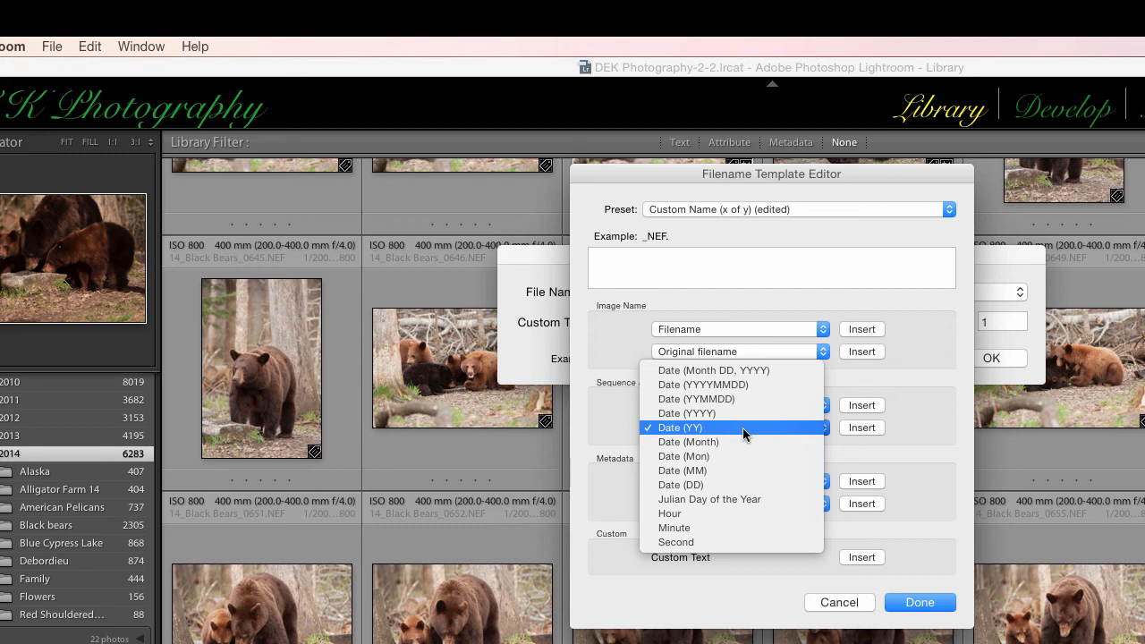
{"action": "left_click", "coordinate": [854, 433]}
{"action": "left_click", "coordinate": [856, 429]}
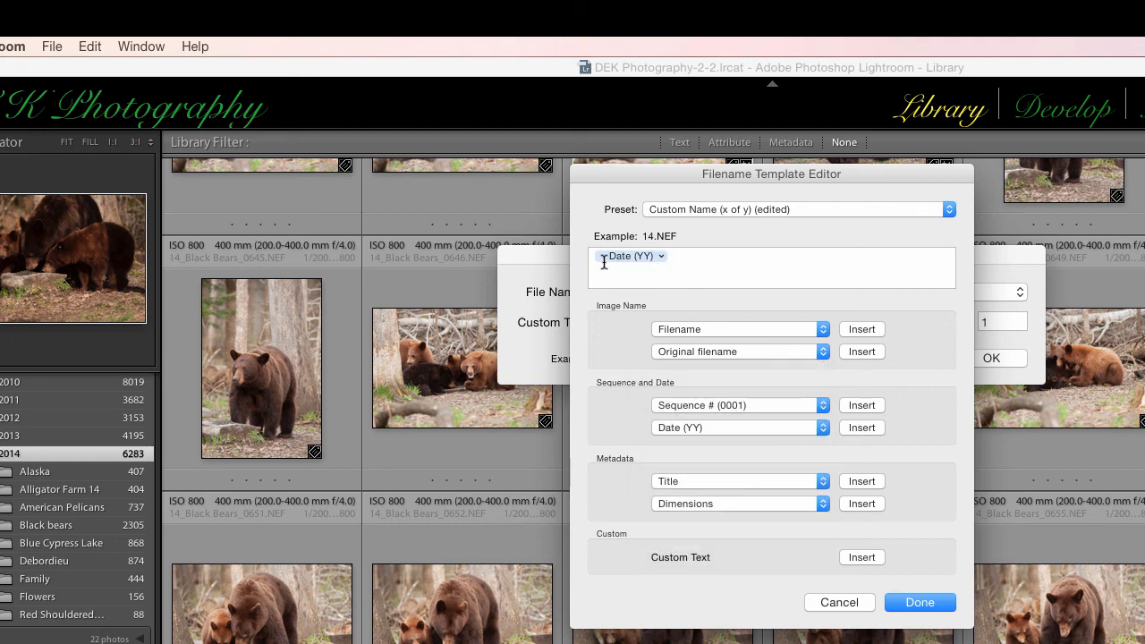
{"action": "left_click", "coordinate": [674, 256]}
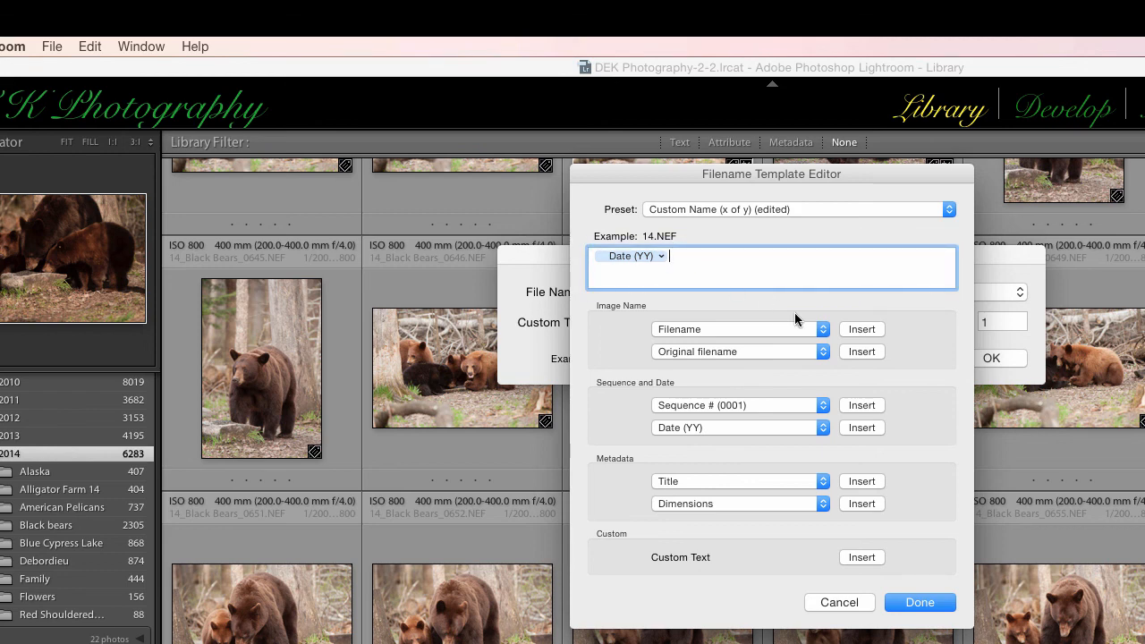
{"action": "type", "text": "_"}
{"action": "left_click", "coordinate": [856, 558]}
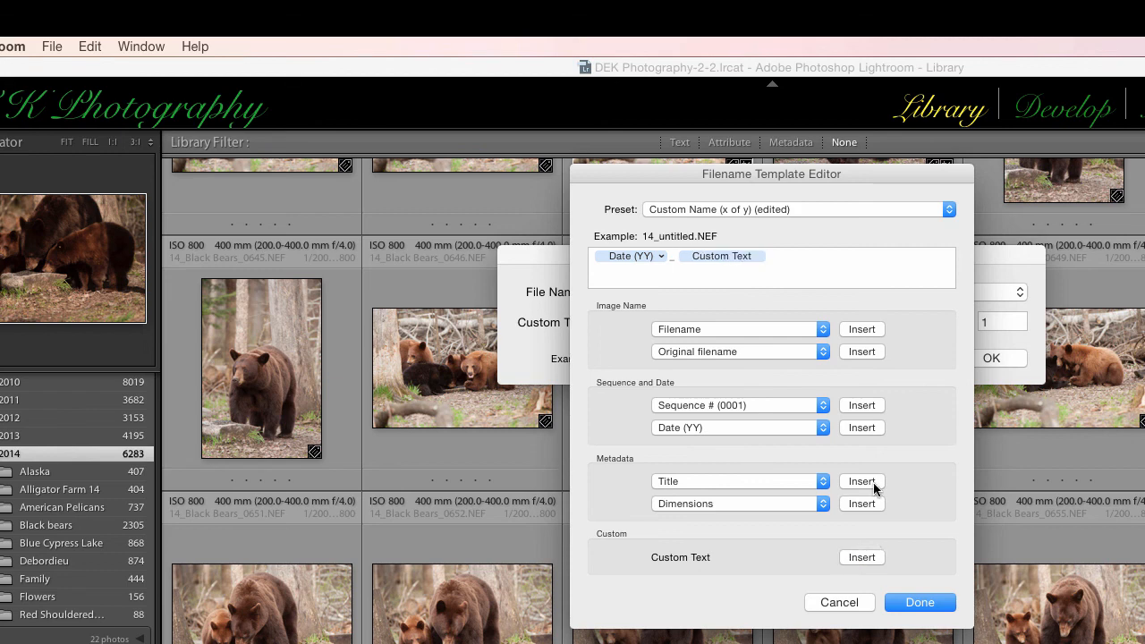
- Append an underscore and a Sequence # (0001) token after the Custom Text token in the template
{"action": "left_click", "coordinate": [763, 258]}
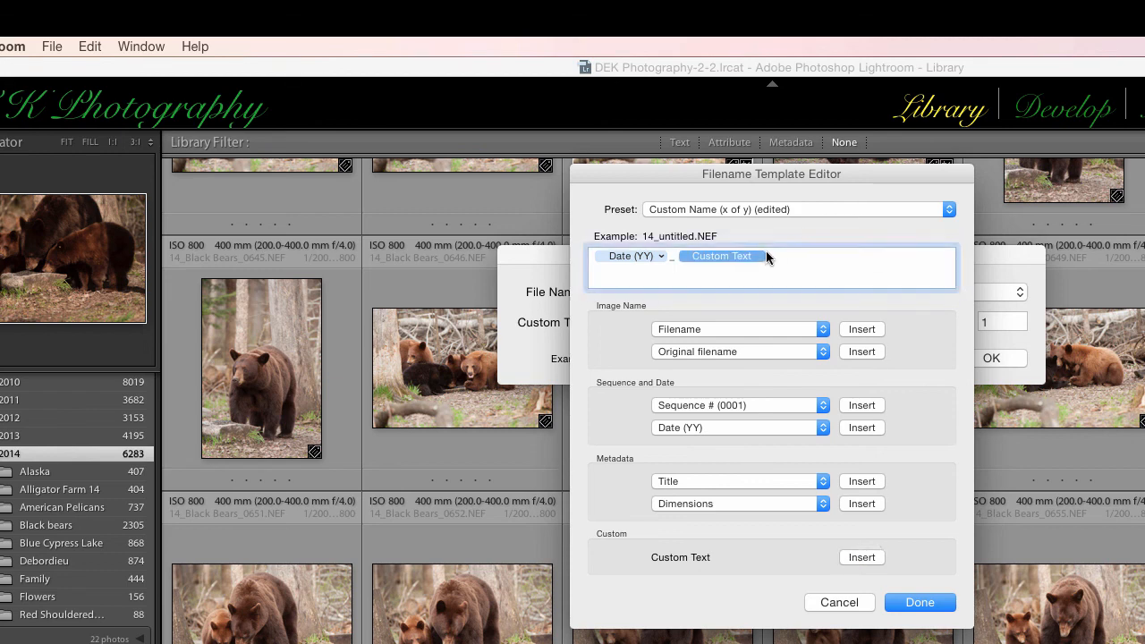
{"action": "left_click", "coordinate": [865, 272]}
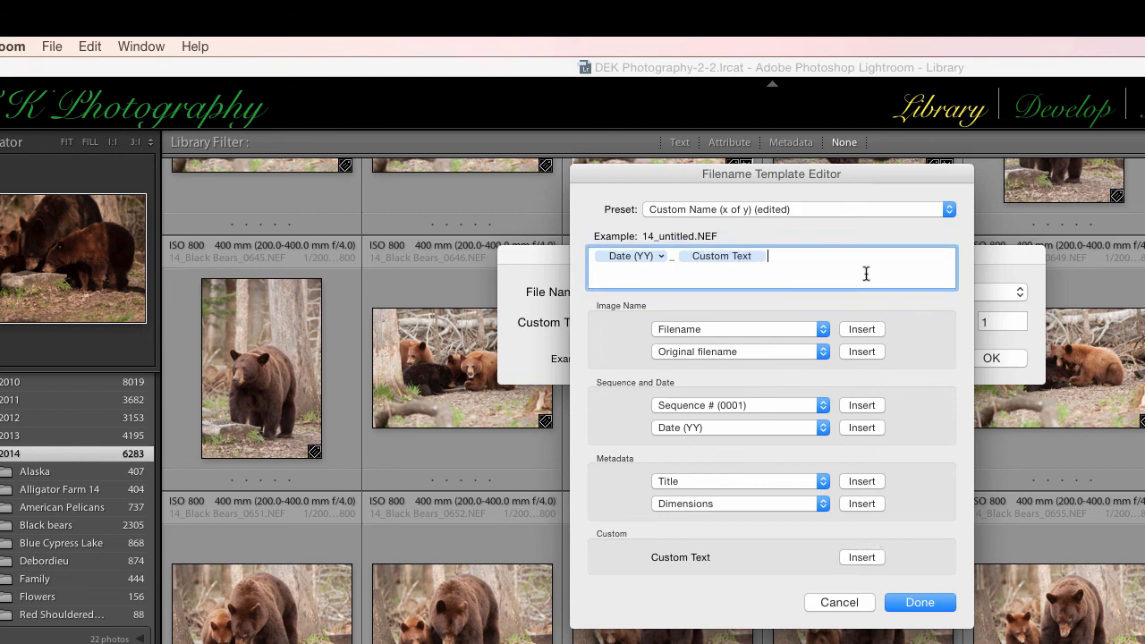
{"action": "type", "text": "_"}
{"action": "left_click", "coordinate": [823, 407]}
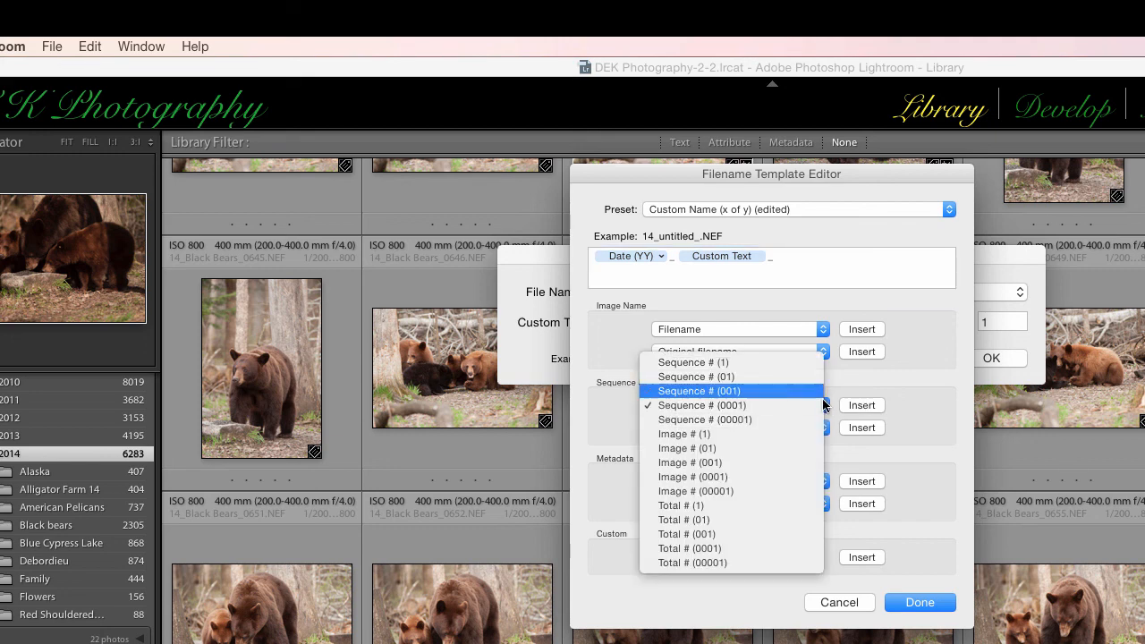
{"action": "left_click", "coordinate": [748, 404]}
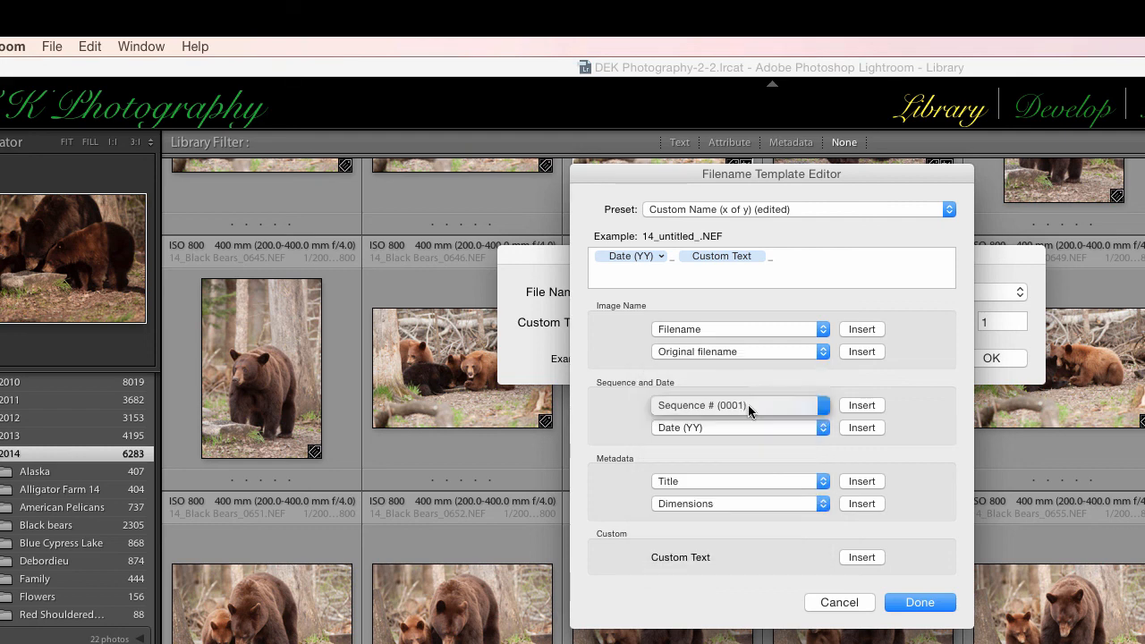
{"action": "left_click", "coordinate": [861, 405]}
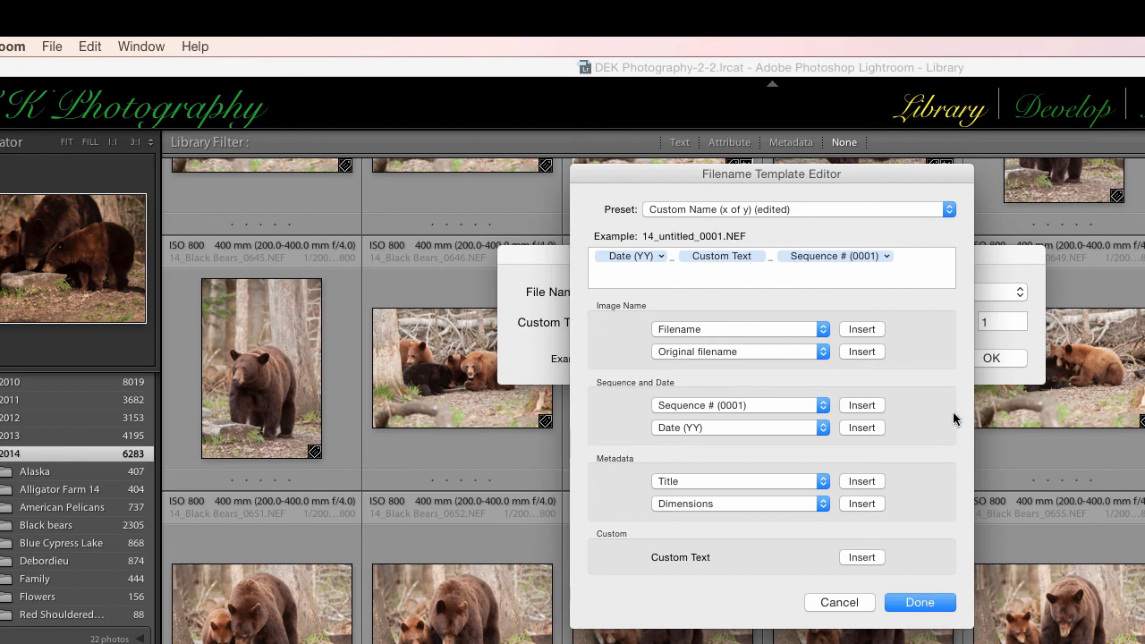
{"action": "left_click", "coordinate": [950, 210]}
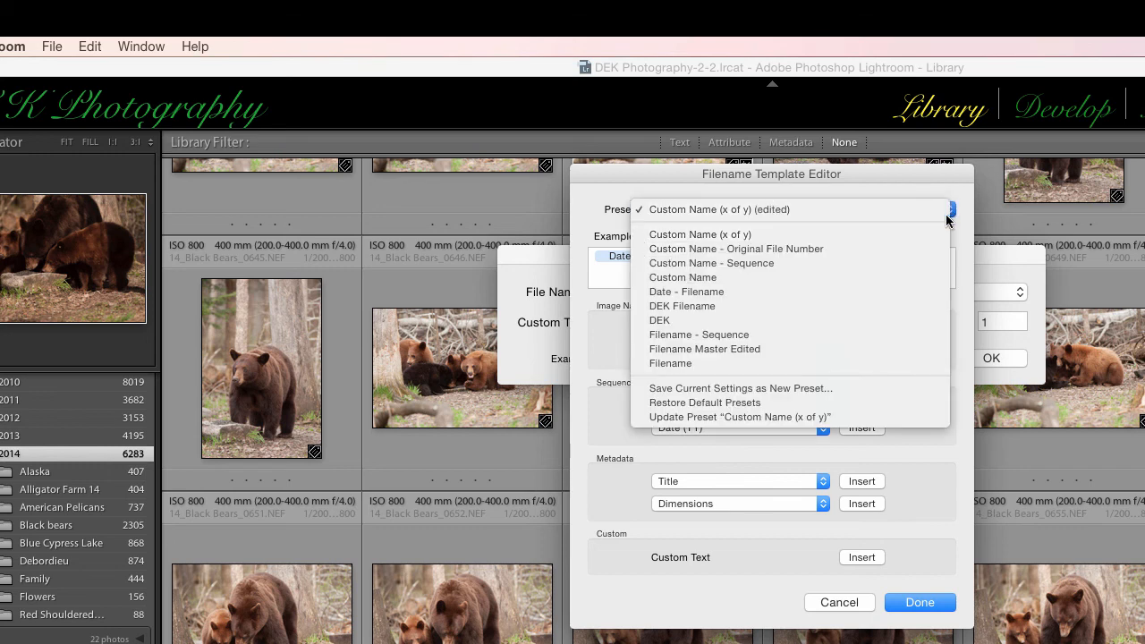
{"action": "left_click", "coordinate": [795, 386]}
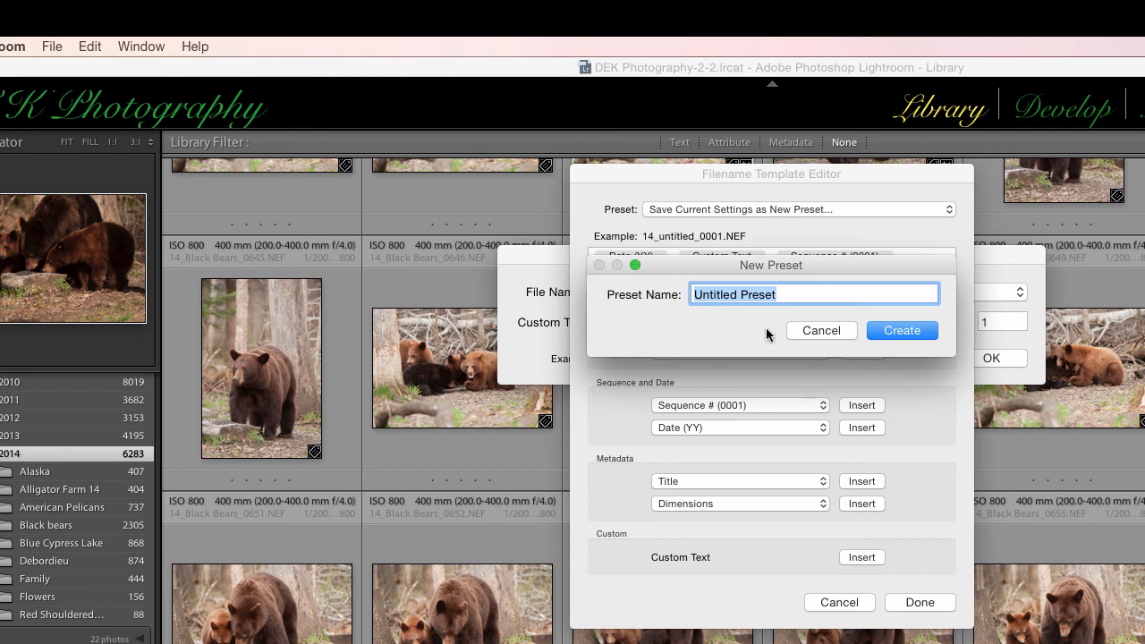
{"action": "left_click", "coordinate": [817, 331]}
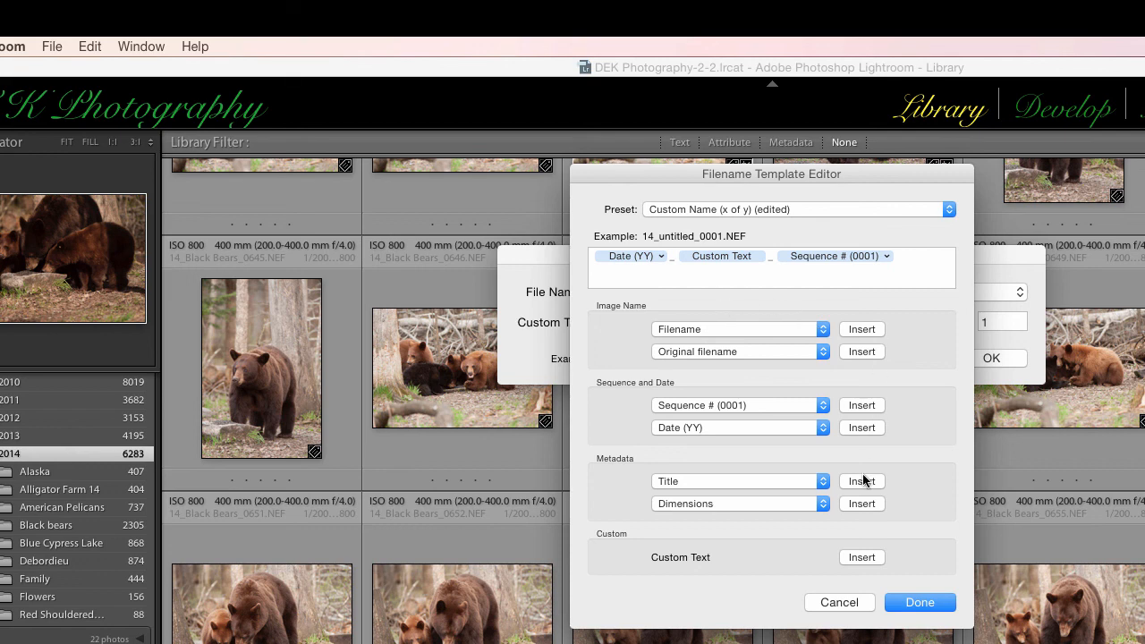
- Finish the filename template and apply it to the photo's rename settings
{"action": "left_click", "coordinate": [919, 602]}
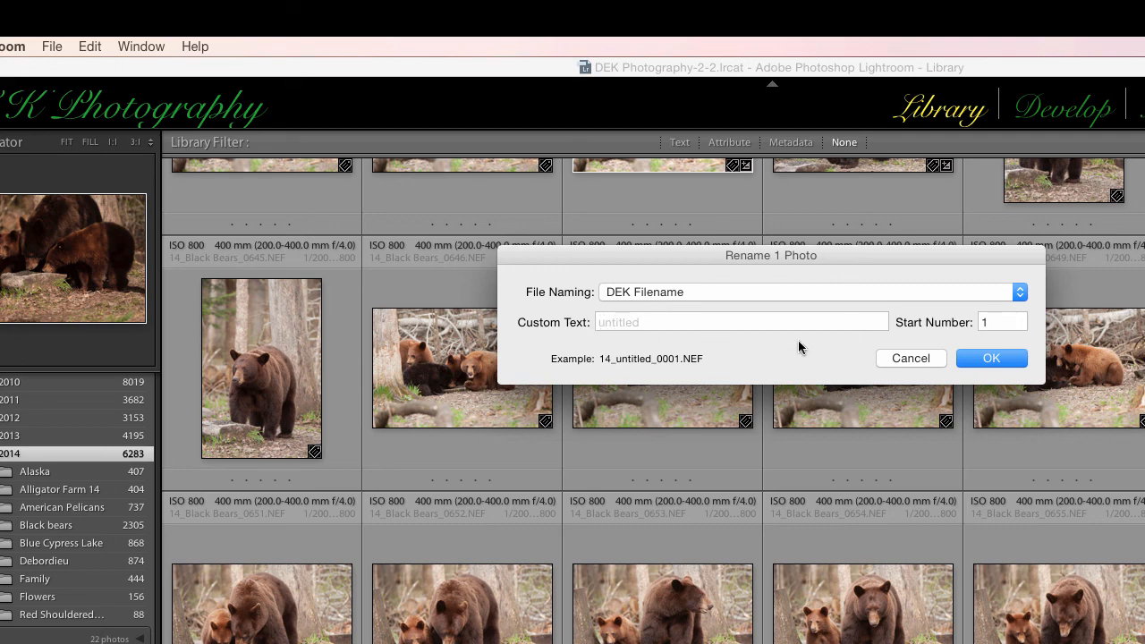
- Cancel the rename of the selected photo
{"action": "left_click", "coordinate": [928, 357]}
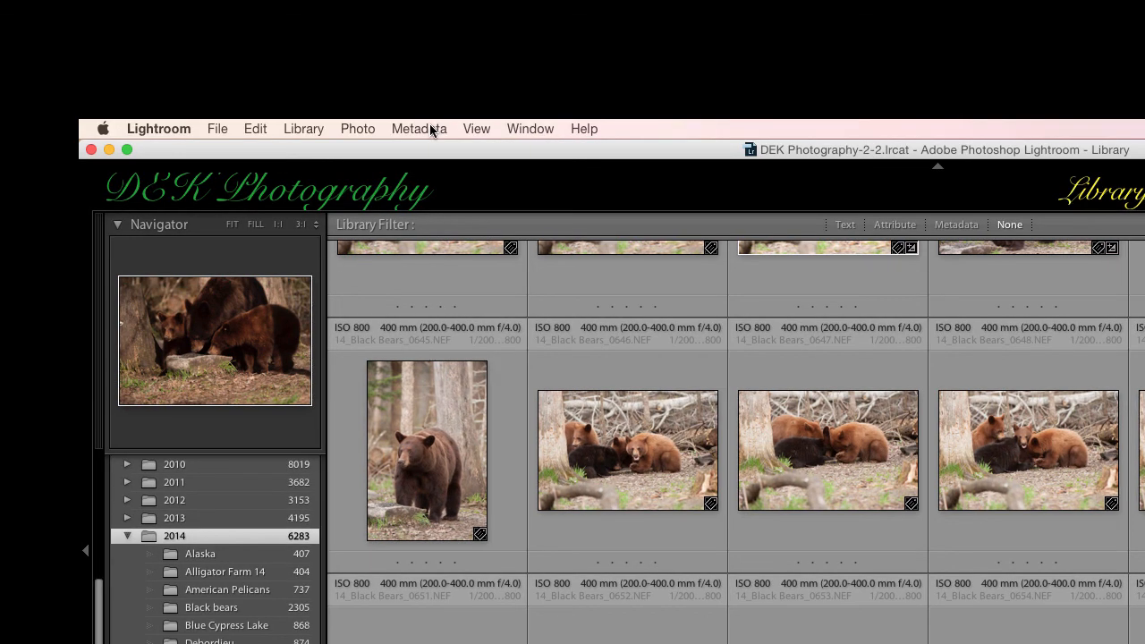
- Open the metadata preset editor and examine the IPTC Copyright fields, the copyright status choices and the IPTC Creator fields
{"action": "left_click", "coordinate": [430, 131]}
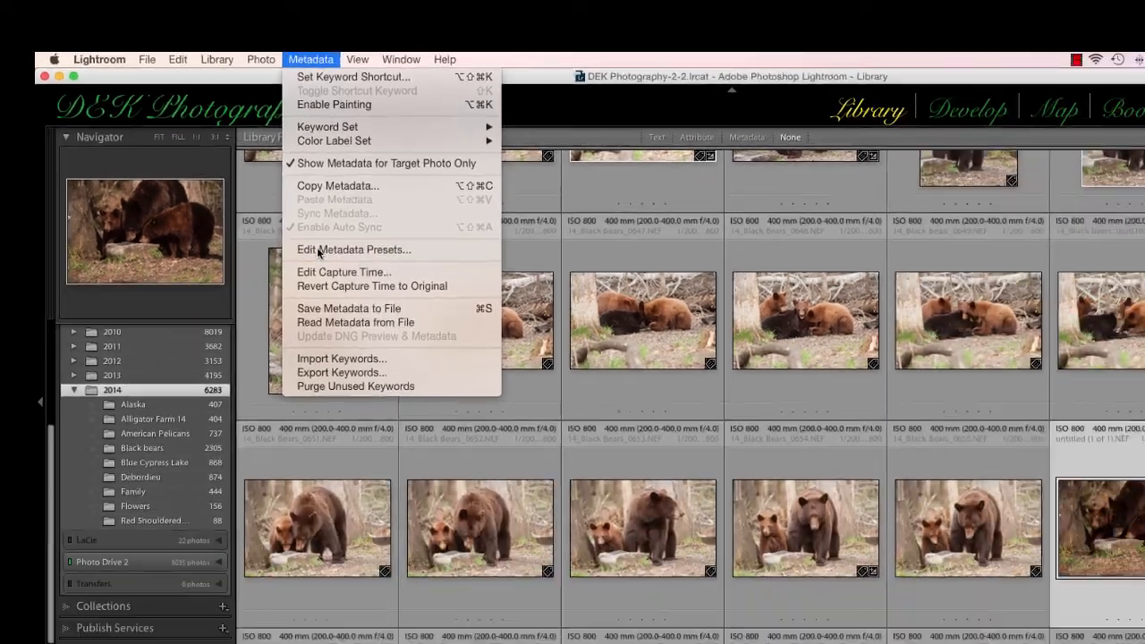
{"action": "left_click", "coordinate": [435, 362]}
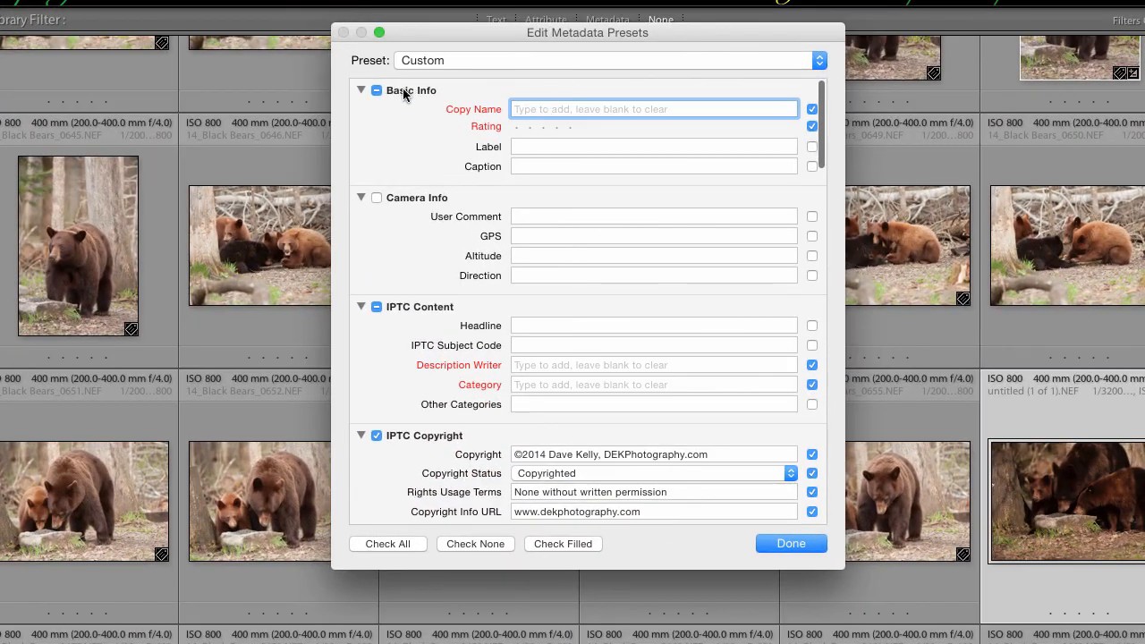
{"action": "scroll", "coordinate": [474, 372], "scroll_direction": "down", "scroll_amount": 1}
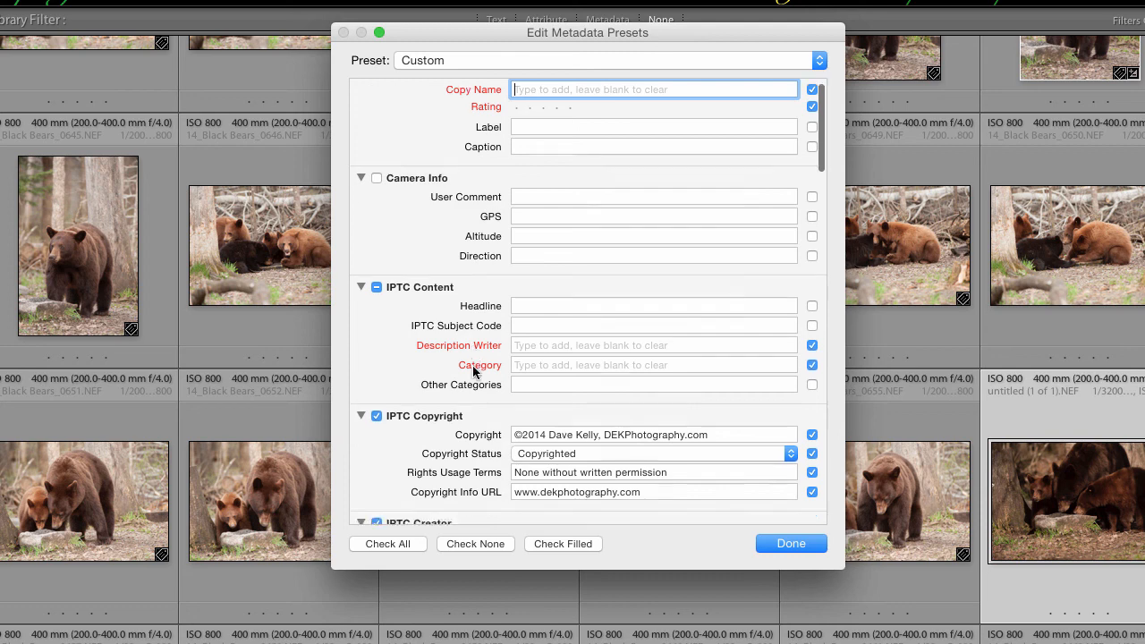
{"action": "scroll", "coordinate": [474, 372], "scroll_direction": "down", "scroll_amount": 10}
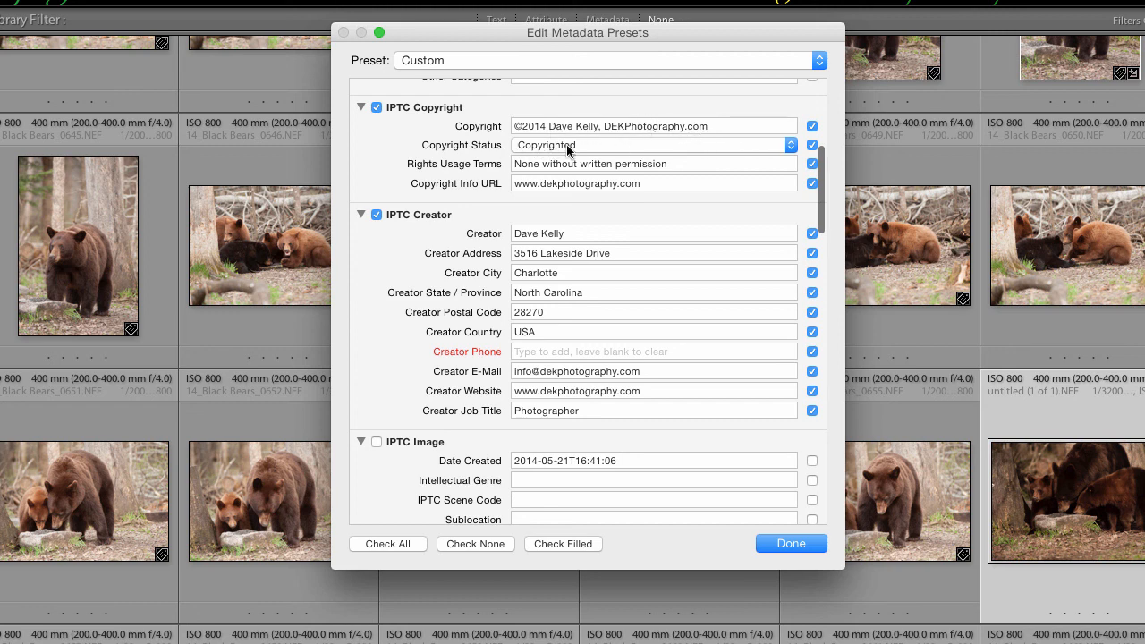
{"action": "left_click", "coordinate": [788, 145]}
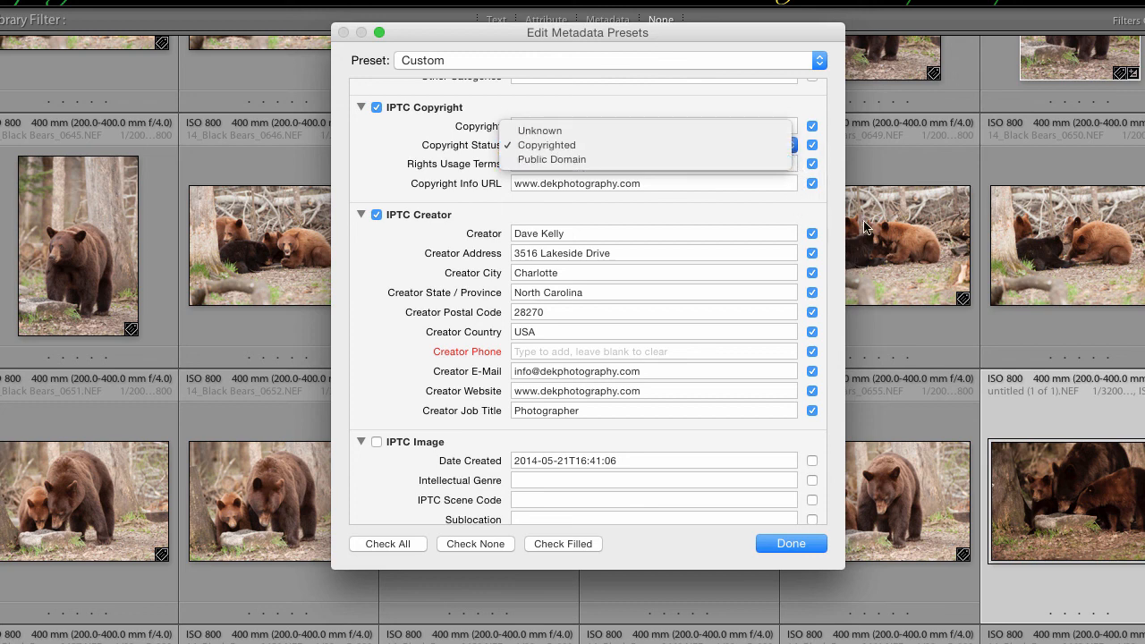
{"action": "left_click", "coordinate": [838, 159]}
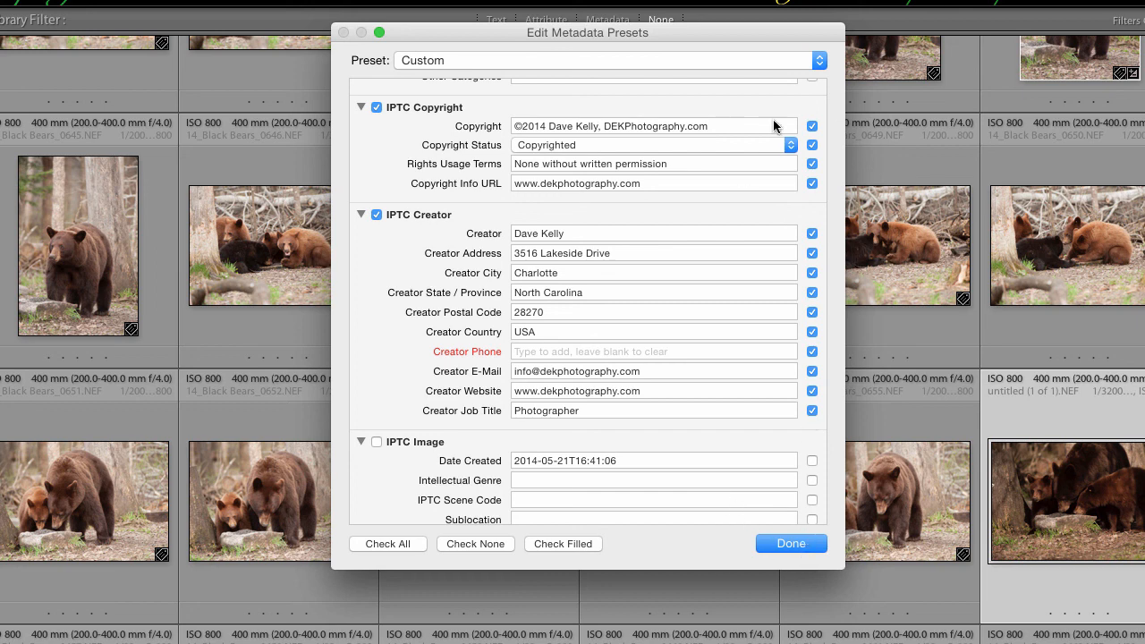
- Examine the preset choices, including saving the current metadata settings as a new preset, and close the preset editor without creating one
{"action": "left_click", "coordinate": [819, 60]}
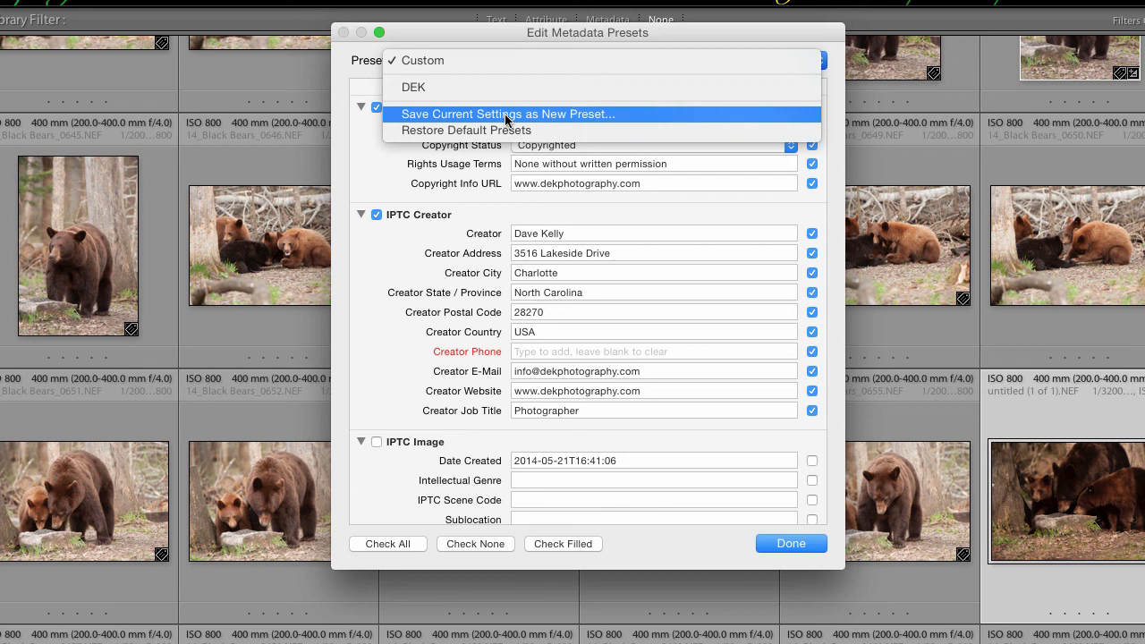
{"action": "left_click", "coordinate": [597, 114]}
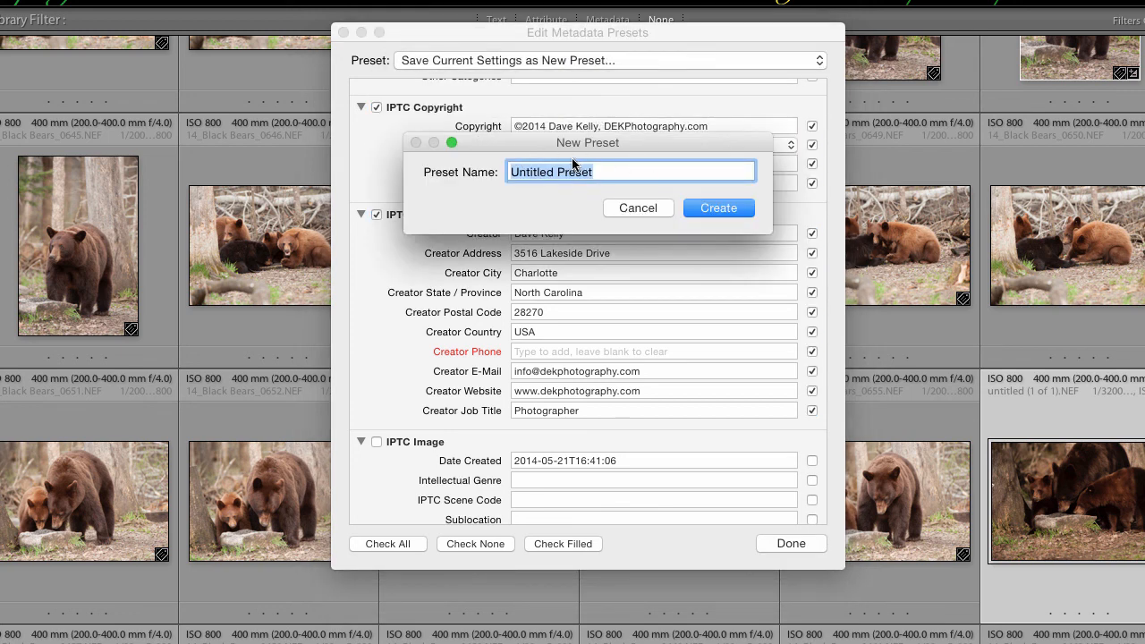
{"action": "left_click", "coordinate": [638, 208]}
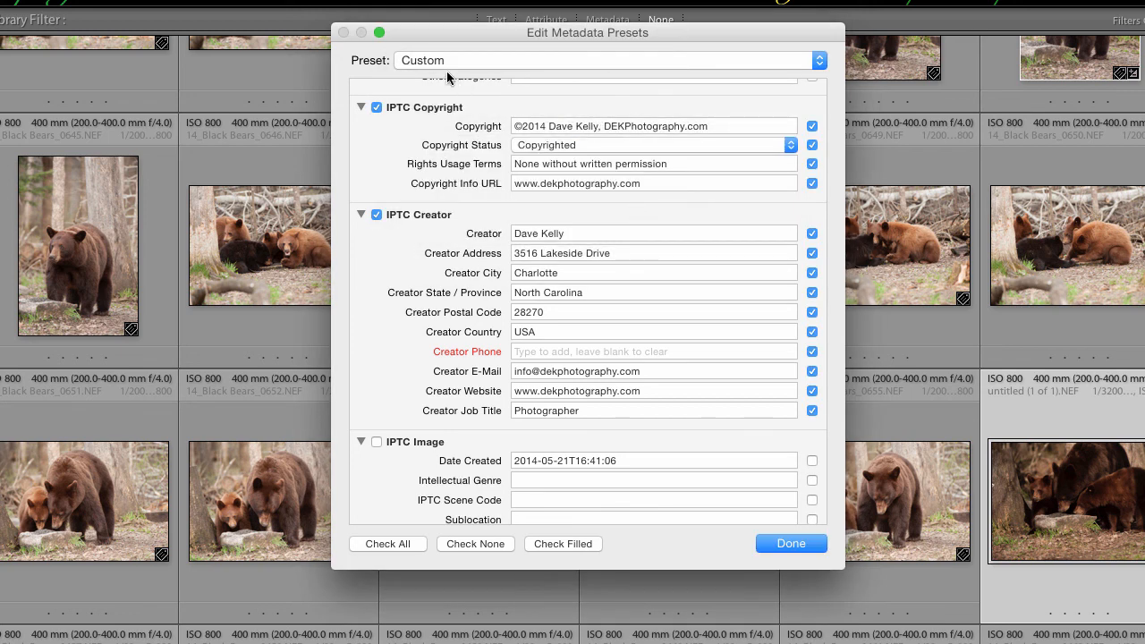
{"action": "left_click", "coordinate": [820, 63]}
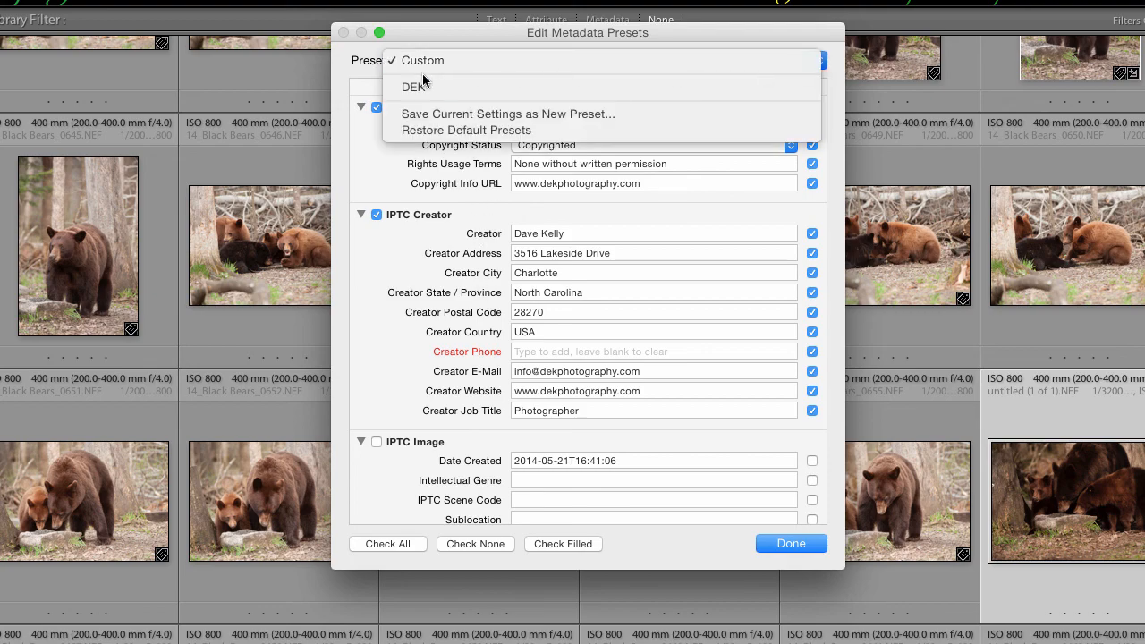
{"action": "left_click", "coordinate": [795, 545]}
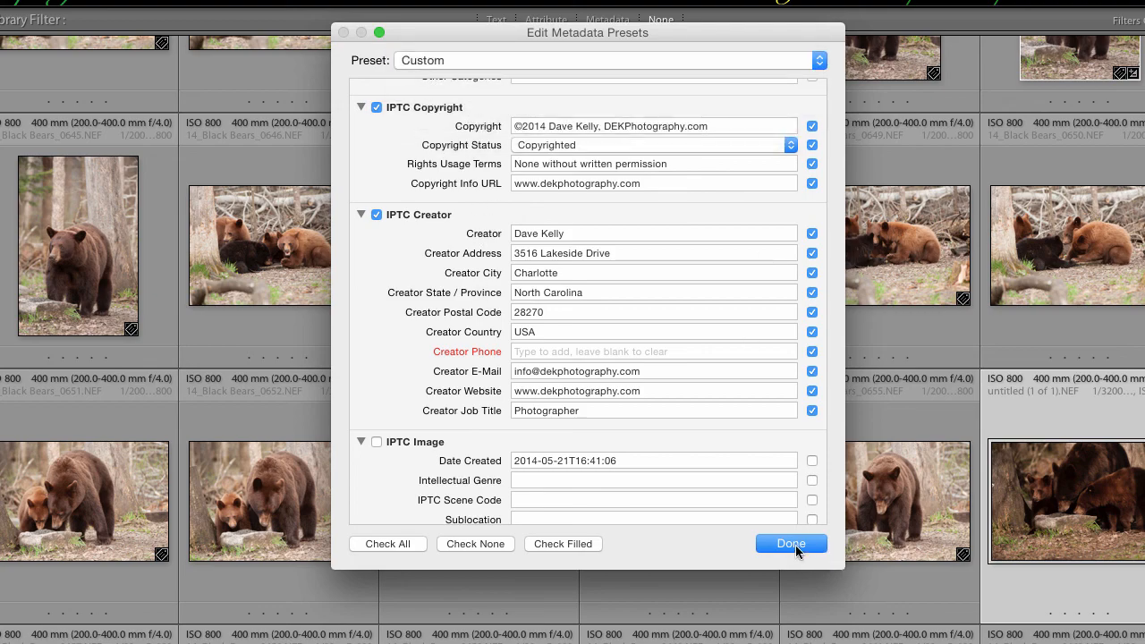
{"action": "left_click", "coordinate": [794, 544]}
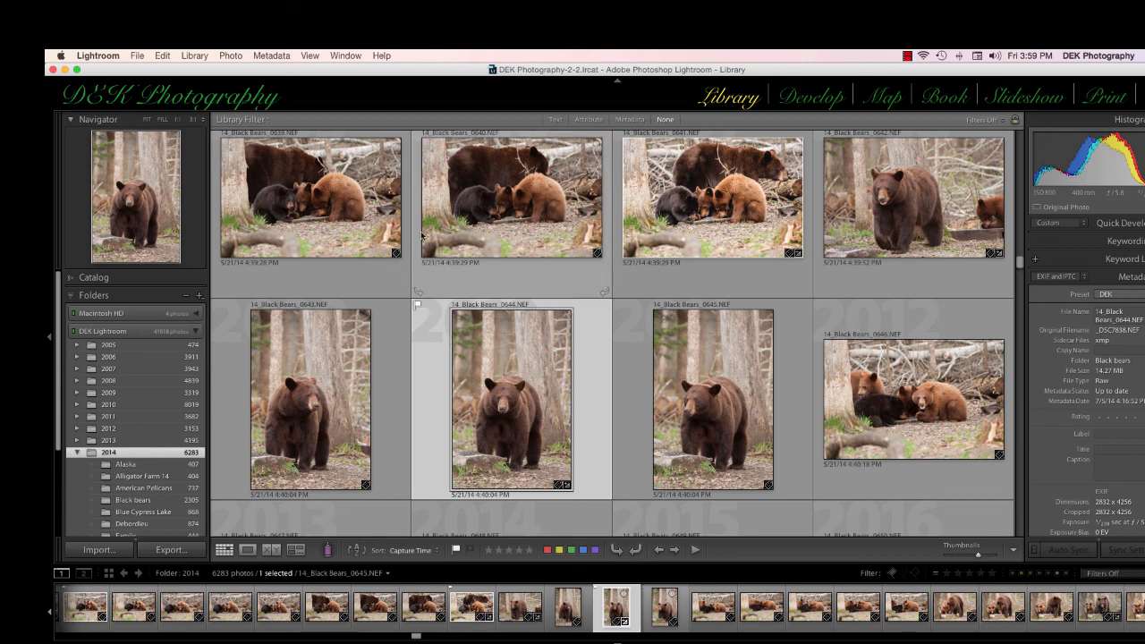
- Switch the library grid view style to Expanded Cells
{"action": "left_click", "coordinate": [308, 55]}
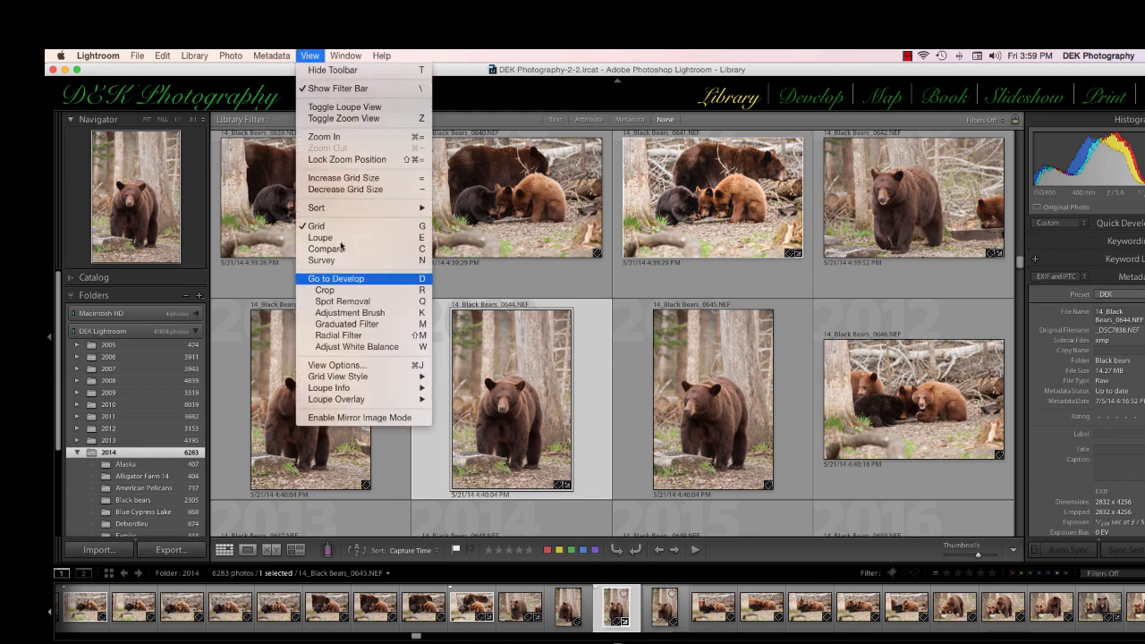
{"action": "mouse_move", "coordinate": [340, 377]}
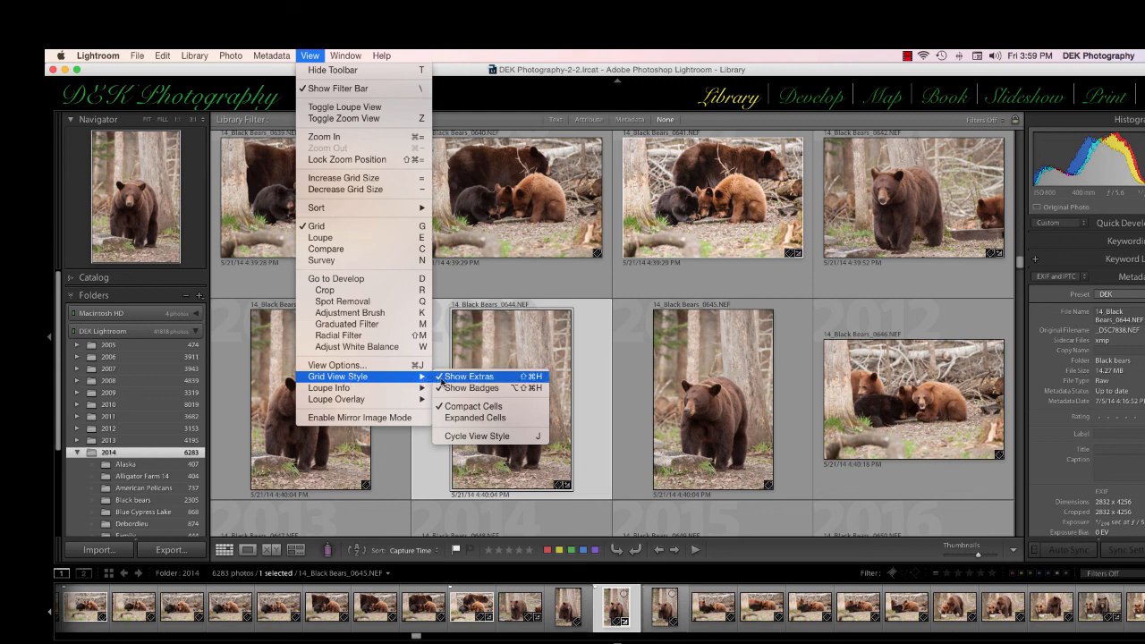
{"action": "left_click", "coordinate": [475, 418]}
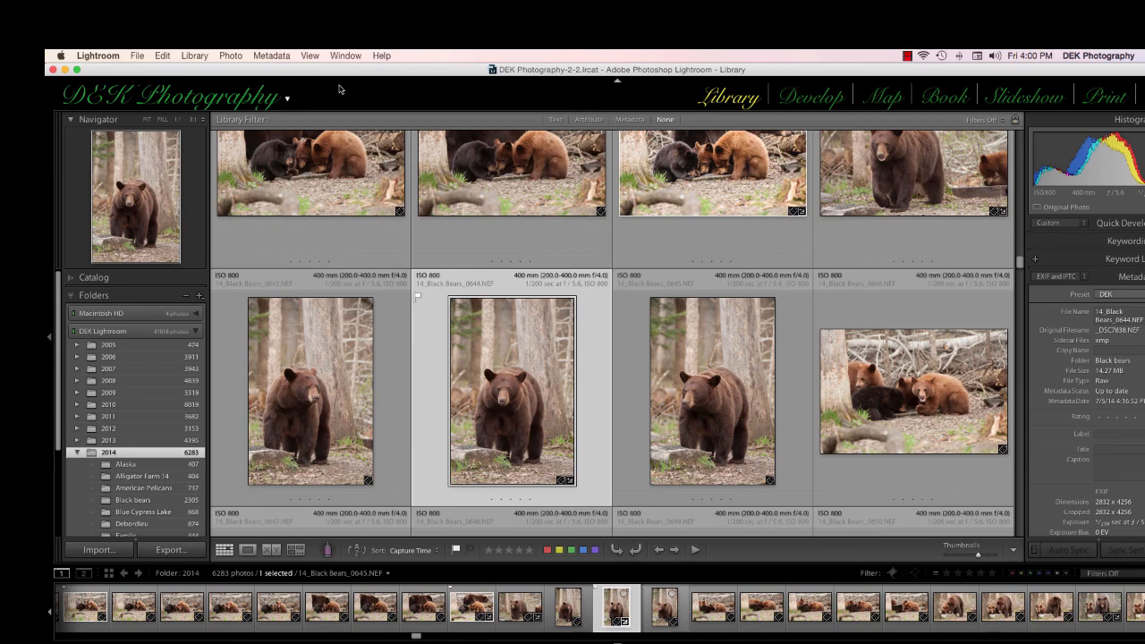
- Open the library view options and examine the label choices for compact cell extras and the expanded cell header in Grid View
{"action": "left_click", "coordinate": [308, 56]}
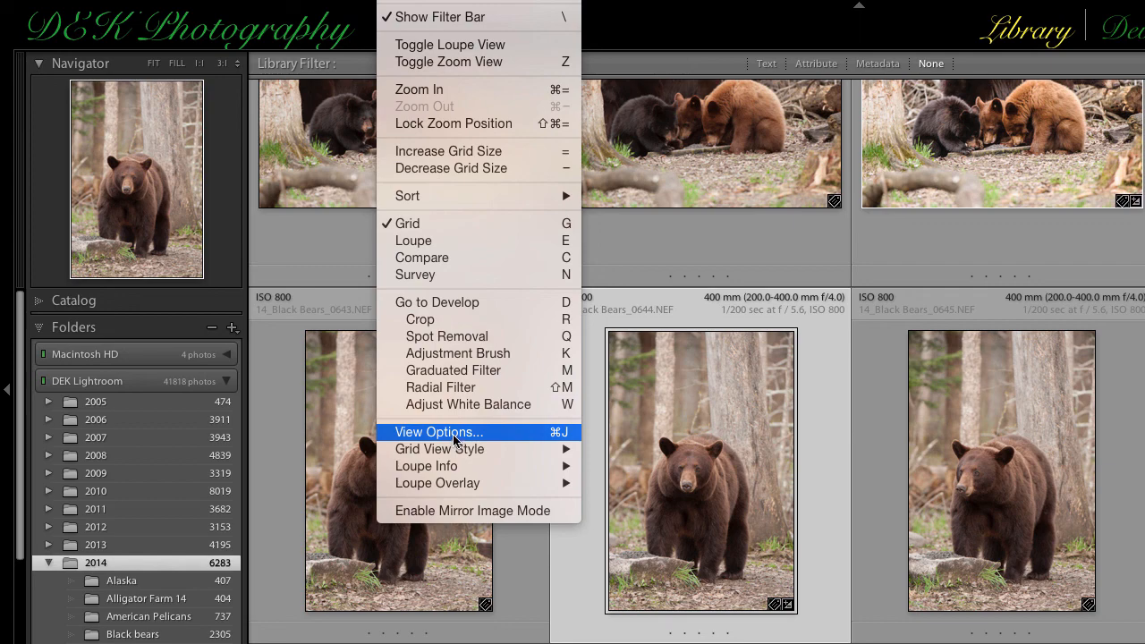
{"action": "left_click", "coordinate": [453, 438]}
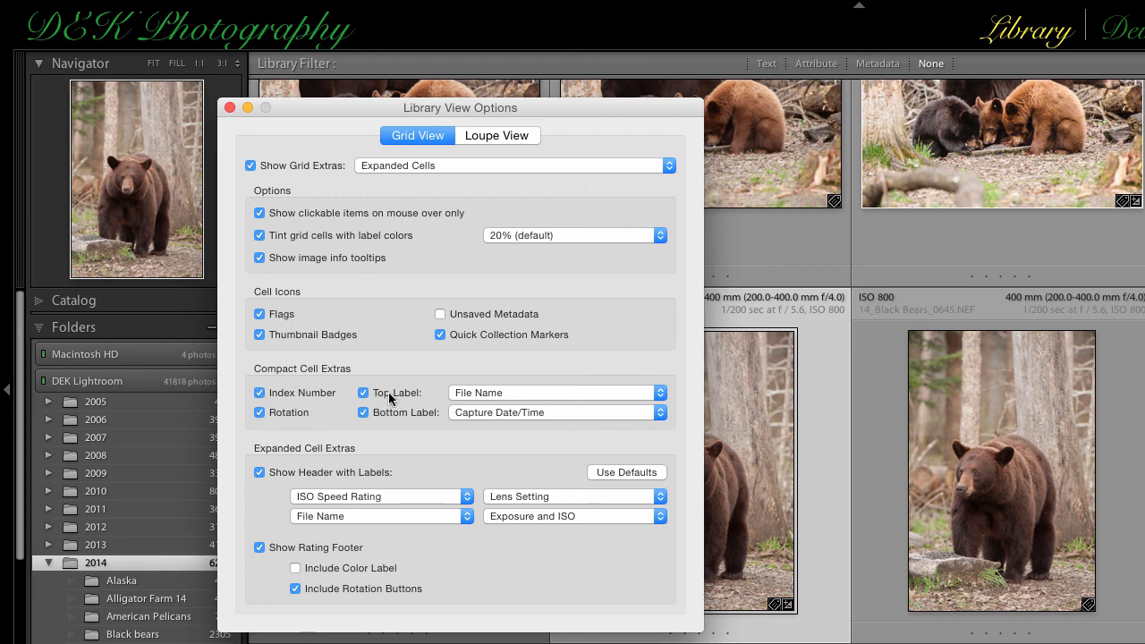
{"action": "left_click", "coordinate": [659, 396]}
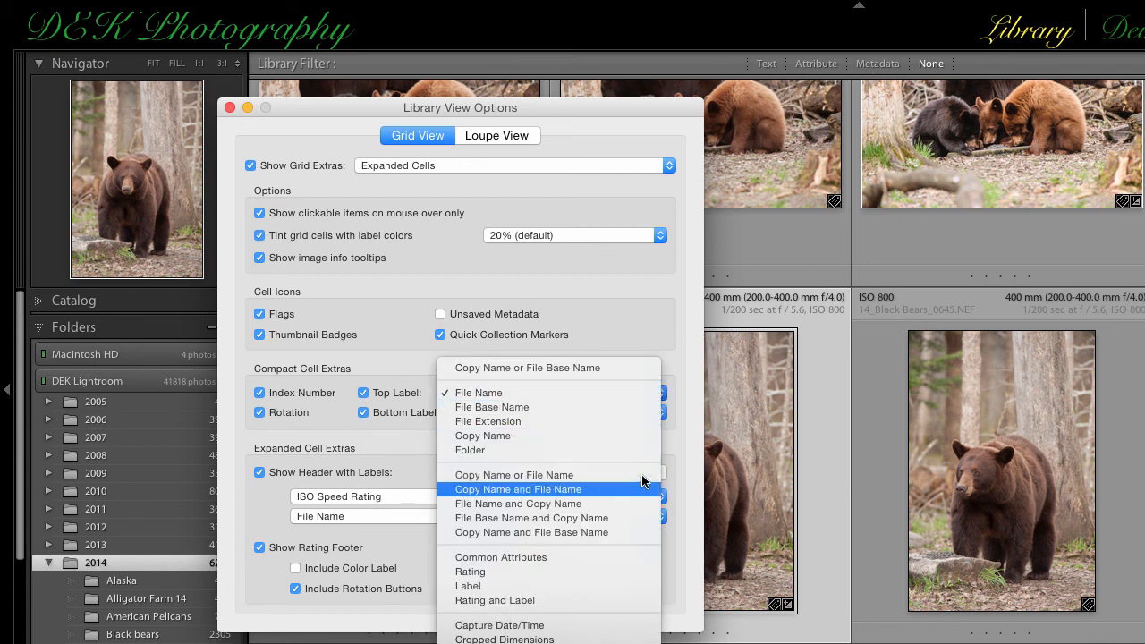
{"action": "left_click", "coordinate": [649, 320]}
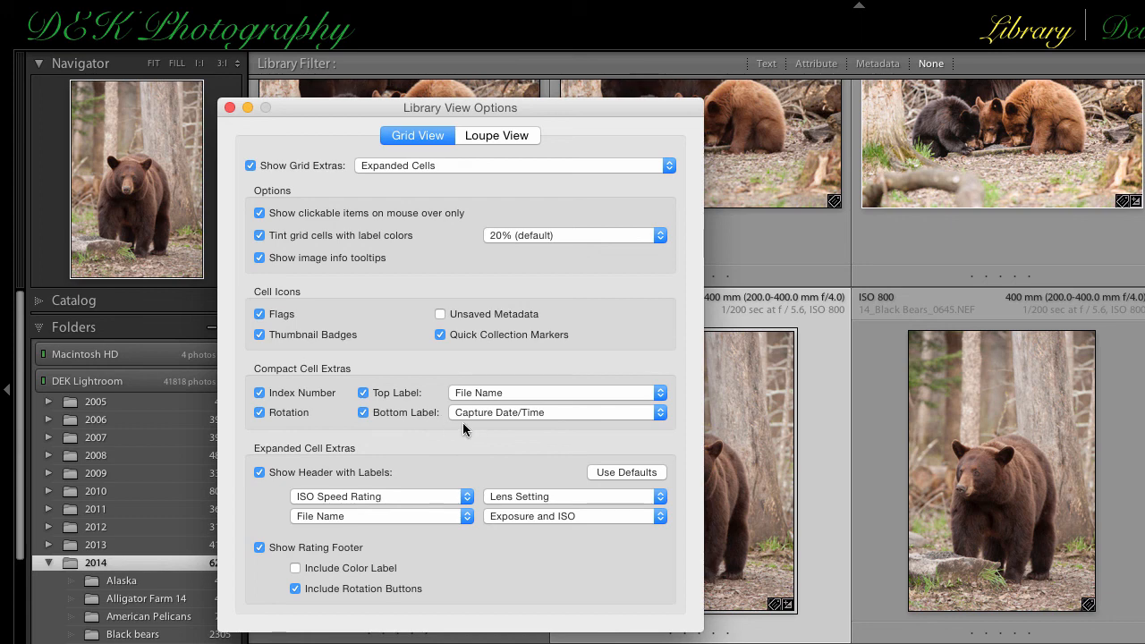
{"action": "left_click", "coordinate": [659, 412]}
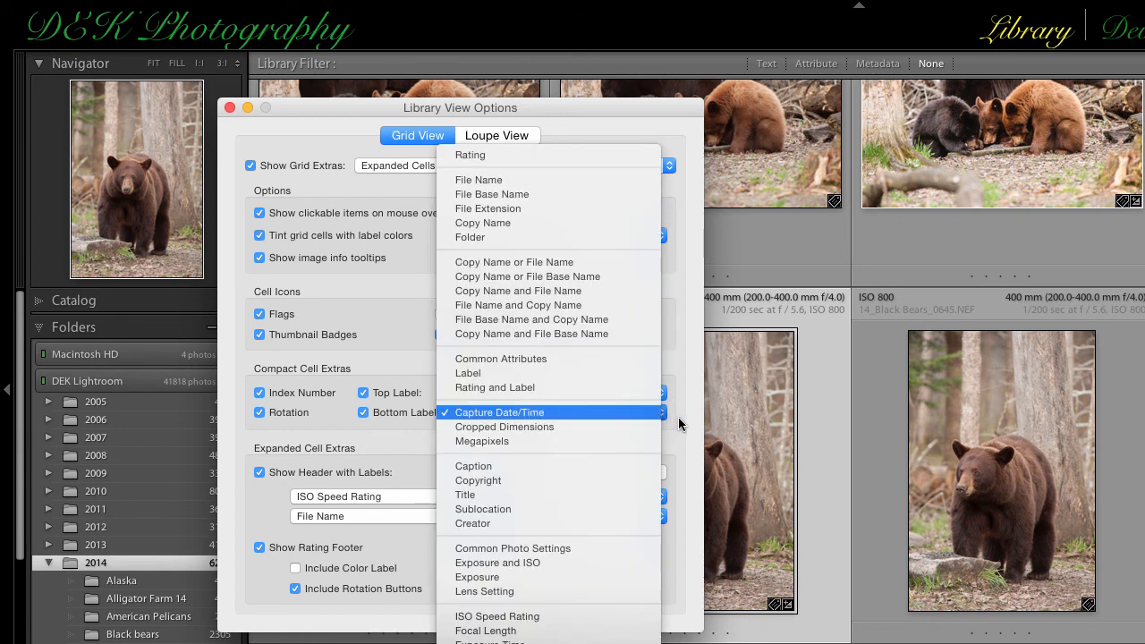
{"action": "left_click", "coordinate": [677, 418]}
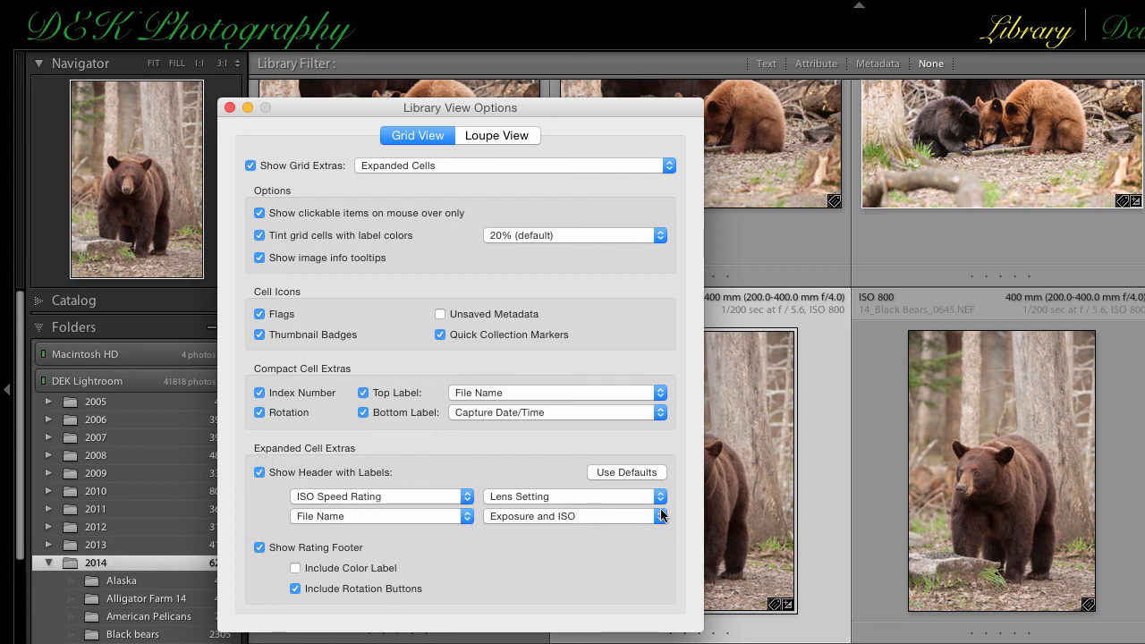
{"action": "left_click", "coordinate": [466, 498]}
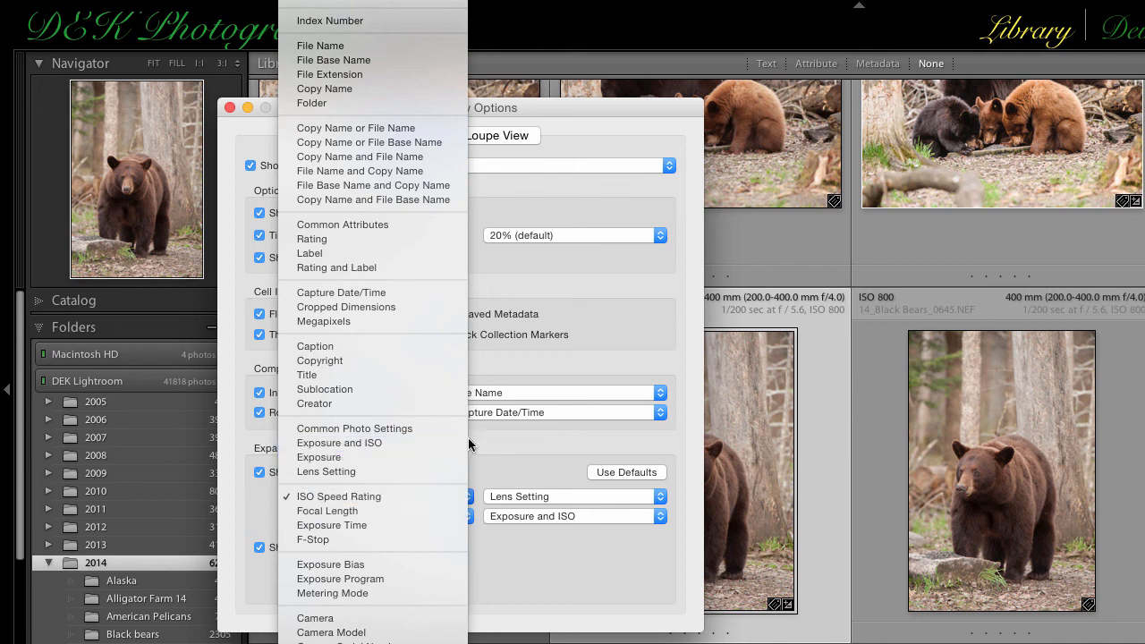
{"action": "left_click", "coordinate": [684, 403]}
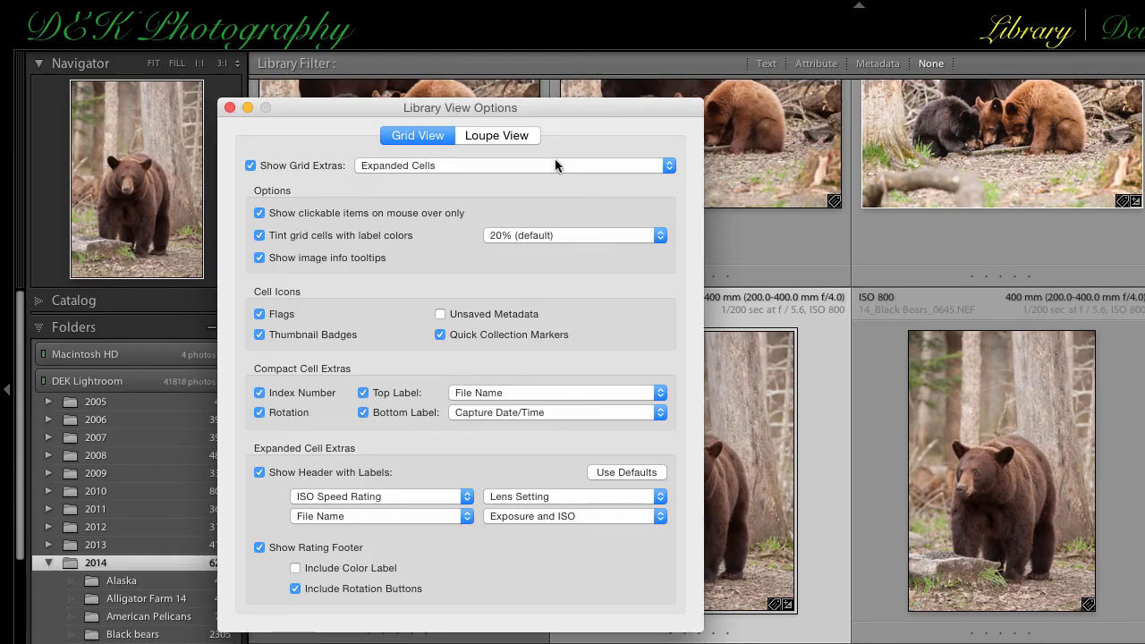
- Examine the Loupe View options, including the choices for the first line of Loupe Info 1, and close the view options
{"action": "left_click", "coordinate": [498, 135]}
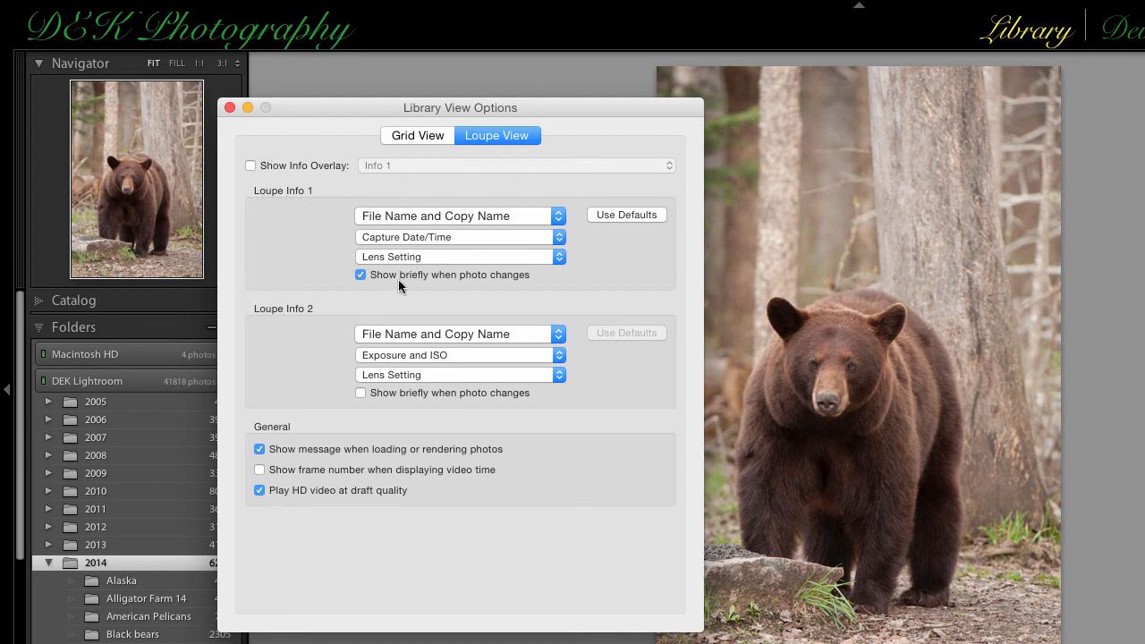
{"action": "left_click", "coordinate": [557, 217]}
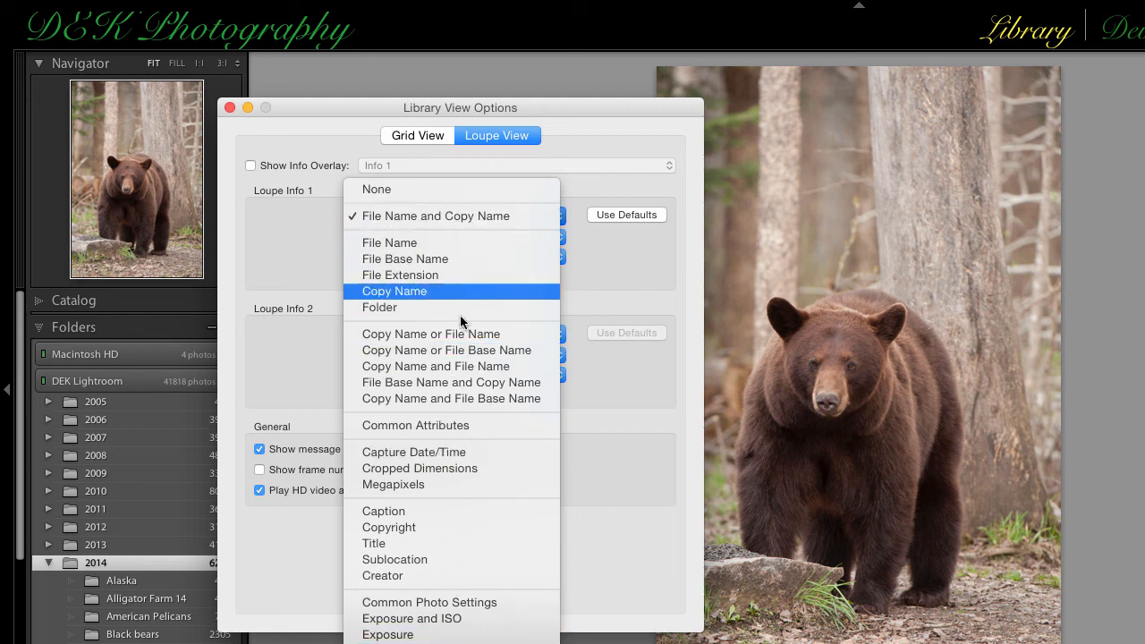
{"action": "left_click", "coordinate": [605, 270]}
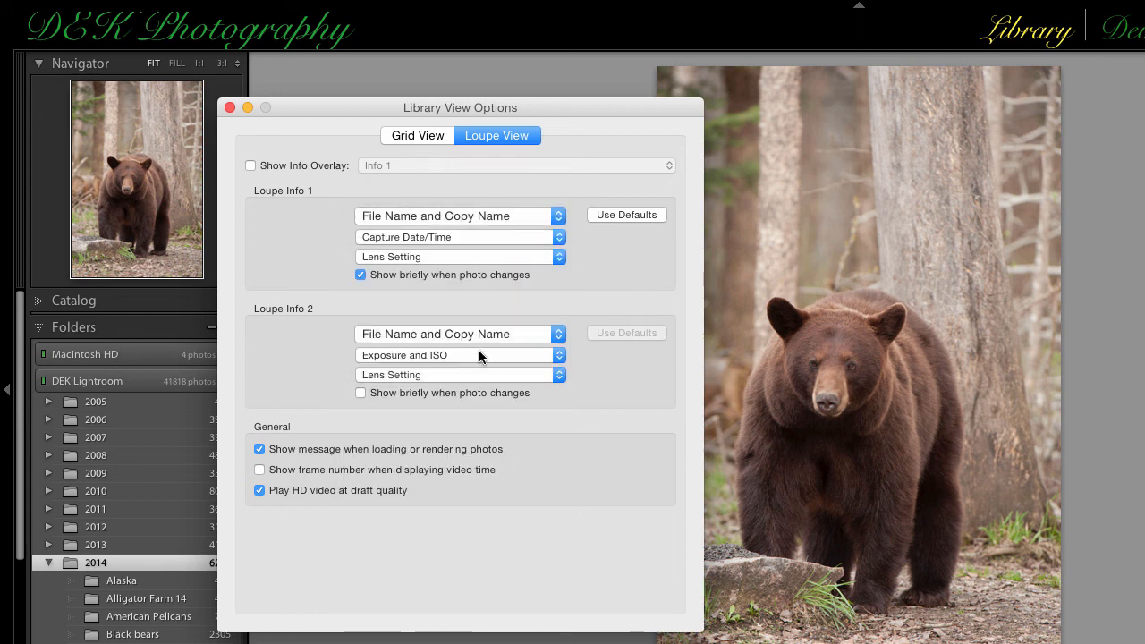
{"action": "left_click", "coordinate": [923, 208]}
{"action": "left_click", "coordinate": [925, 213]}
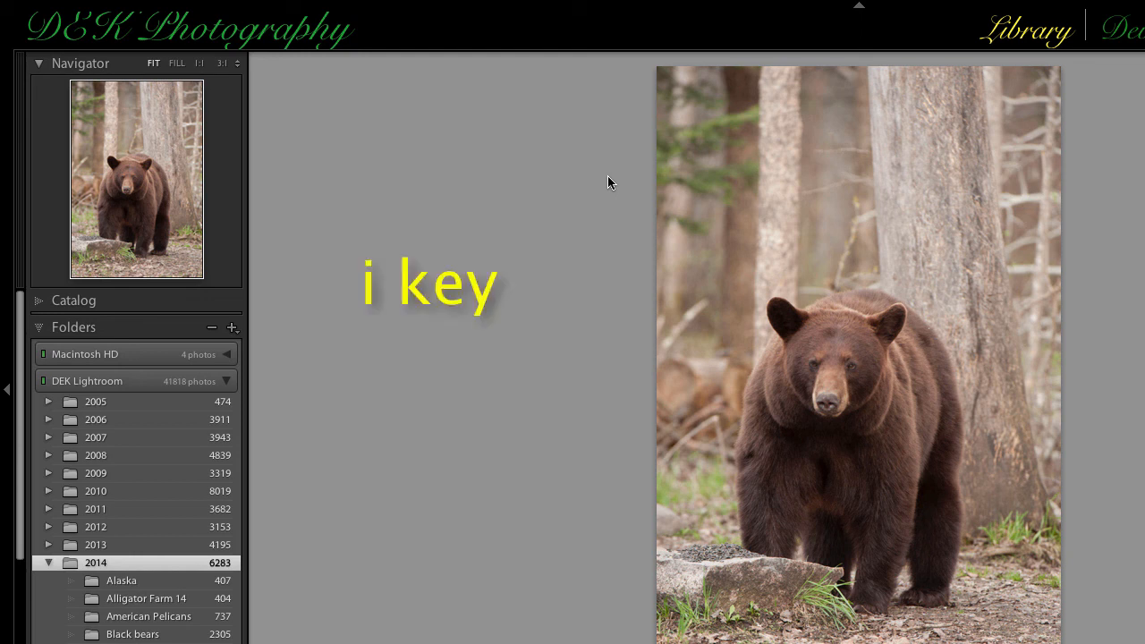
- Cycle the loupe info overlay on the bear photo through Info 1 and Info 2, and turn it off
{"action": "key", "text": "i"}
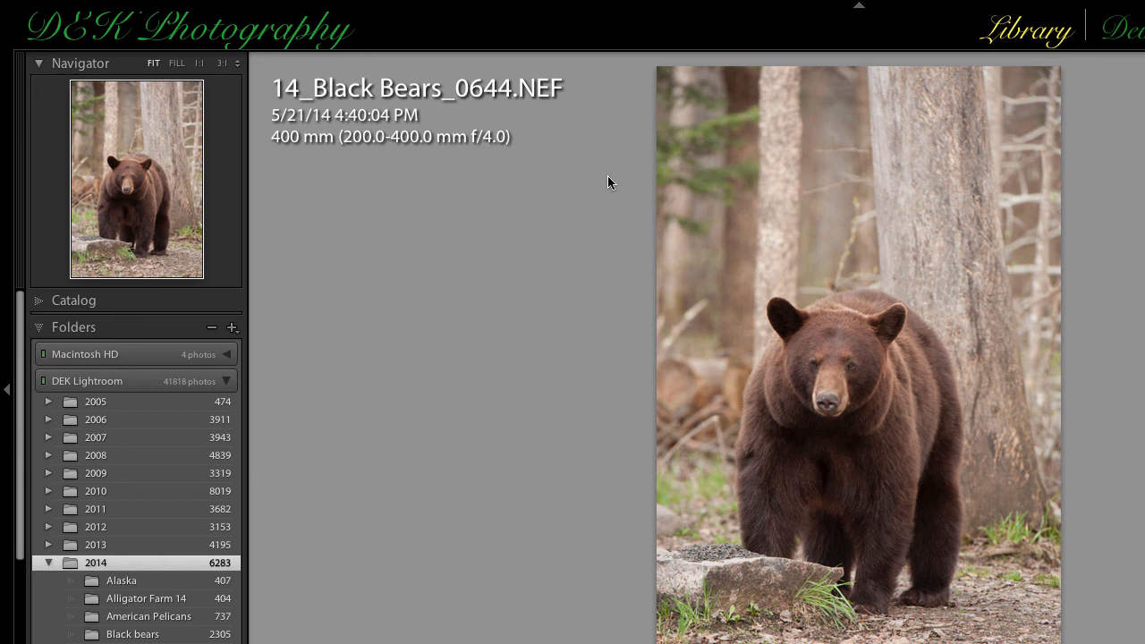
{"action": "key", "text": "i"}
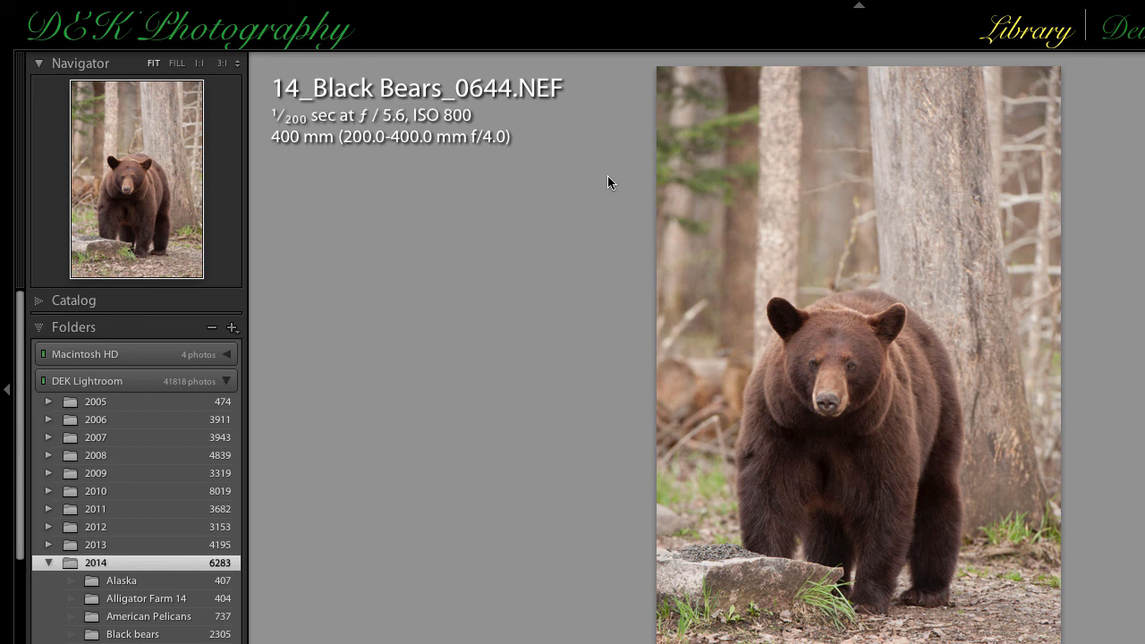
{"action": "key", "text": "i"}
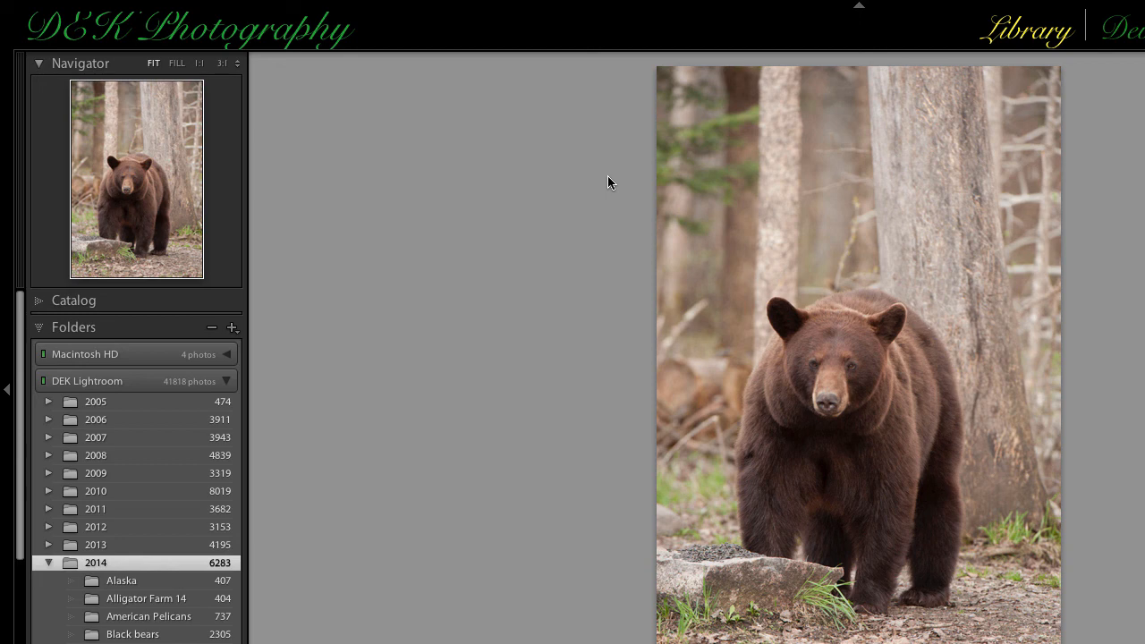